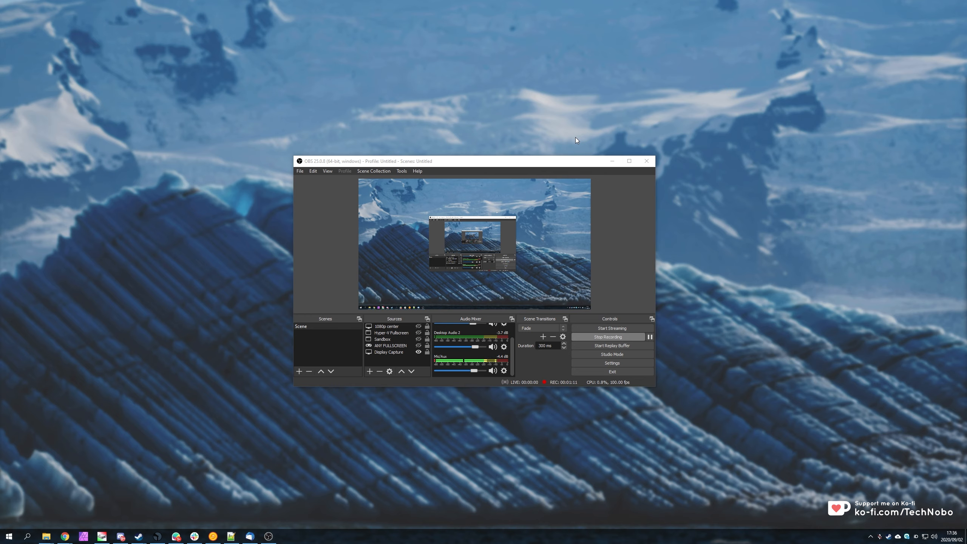
drag(546, 162, 550, 162)
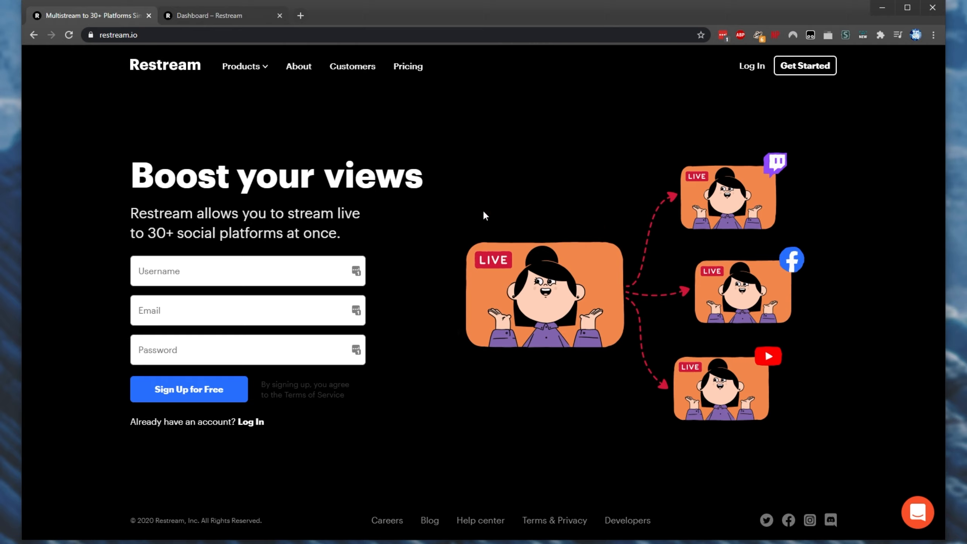
Step: Close the Restream homepage tab and reload the Destinations dashboard
click(149, 16)
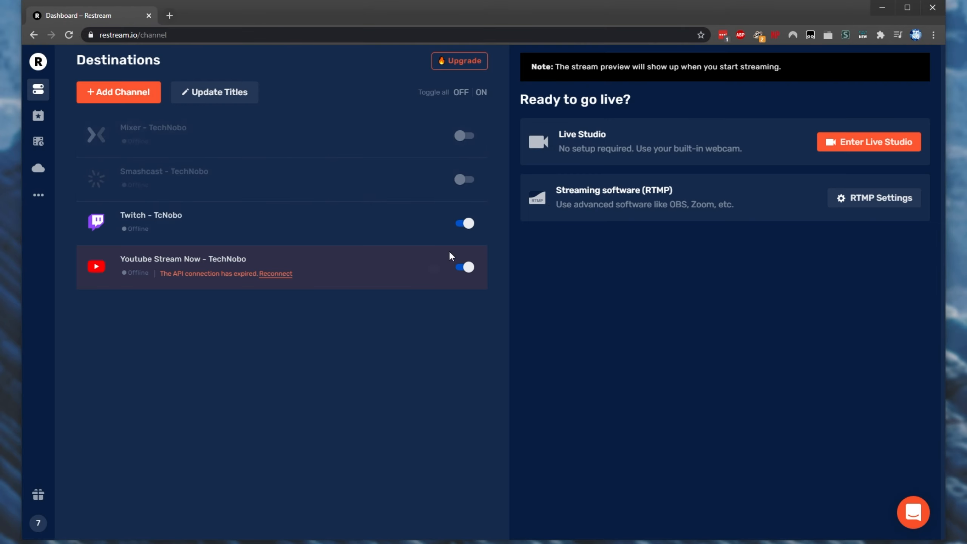
key(F5)
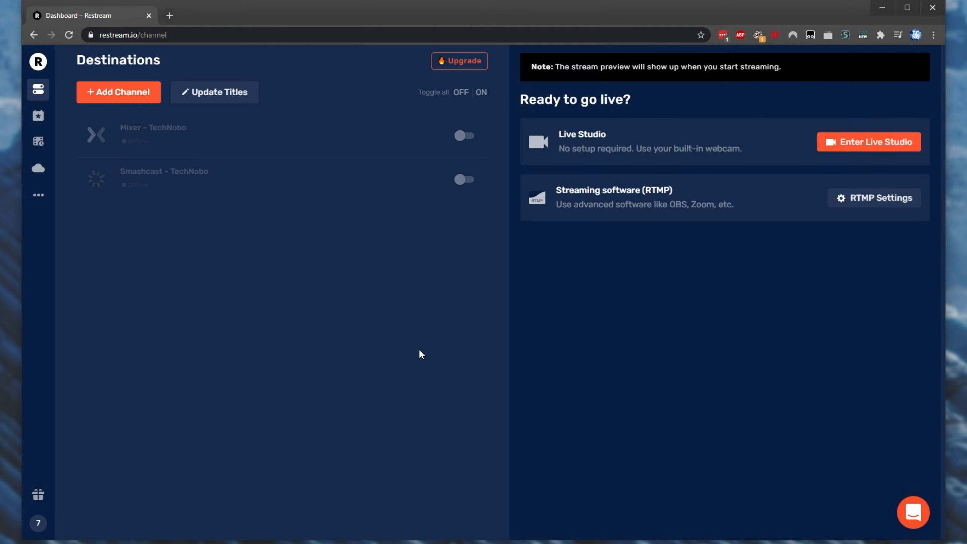
Step: Open the Restream upgrade plans and examine the monthly price of the Standard individual plan
click(448, 64)
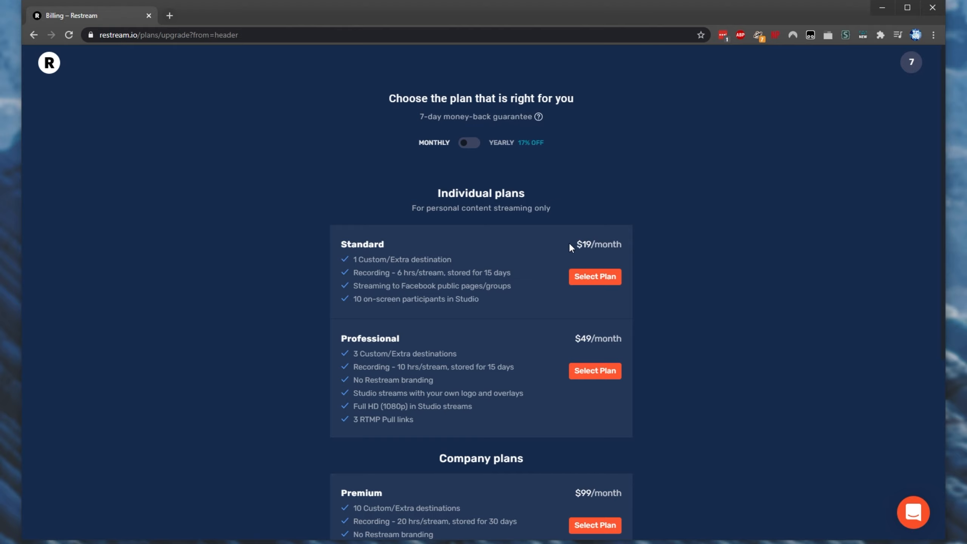
drag(569, 245, 618, 243)
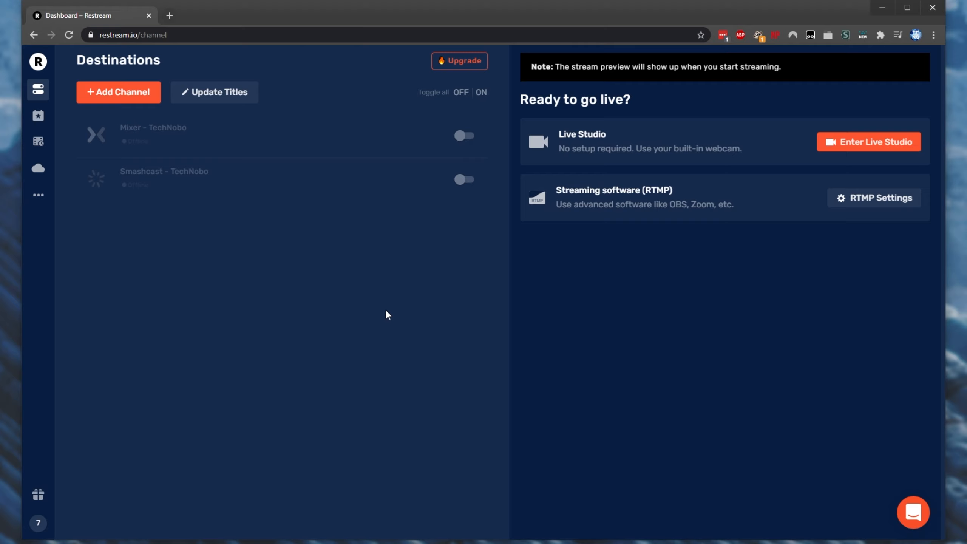
Step: Add Twitch as a new channel, check which Twitch account is signed in, and authorize Restream to access it
click(132, 92)
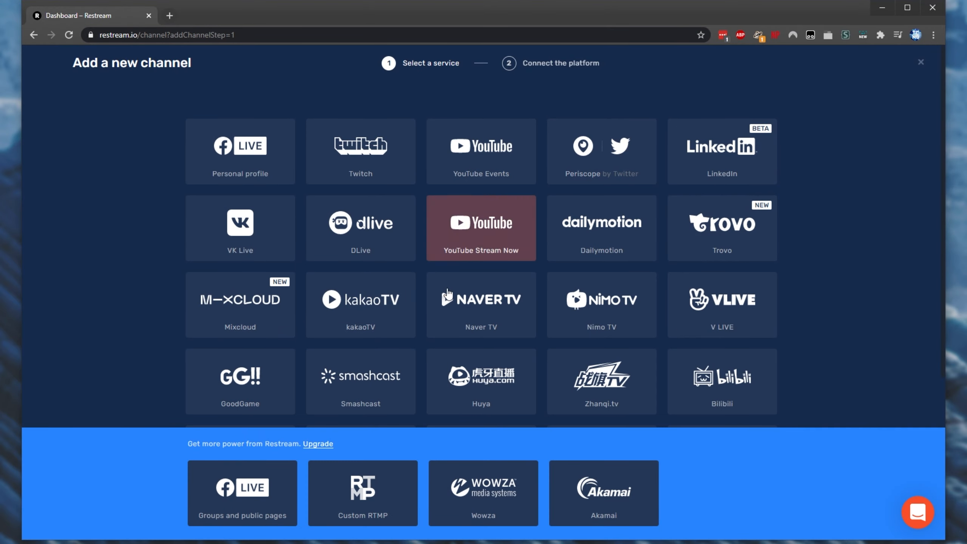
click(406, 163)
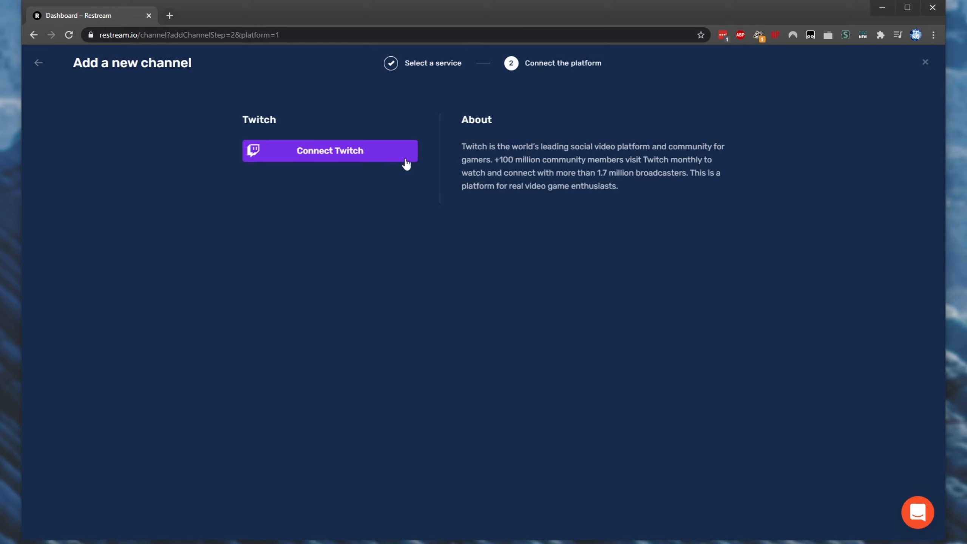
click(344, 159)
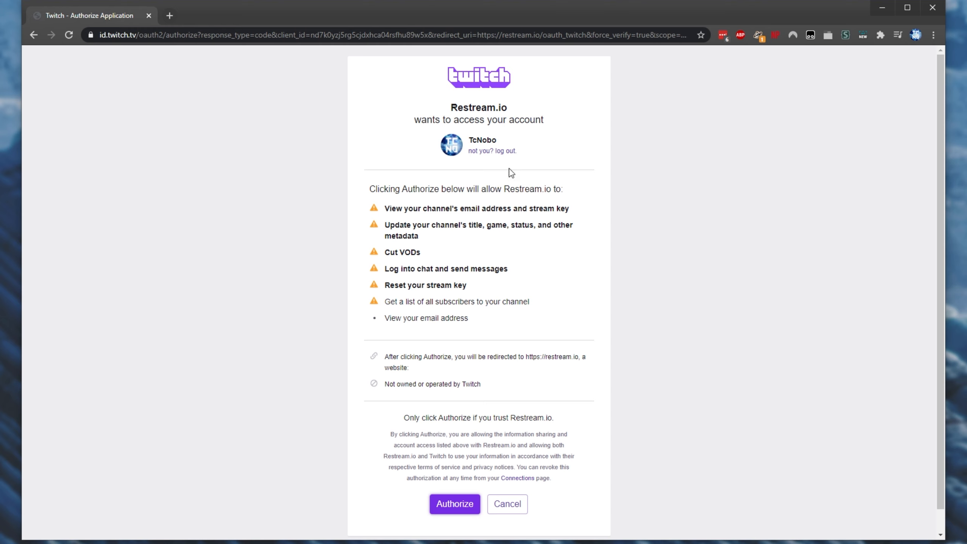
double_click(478, 142)
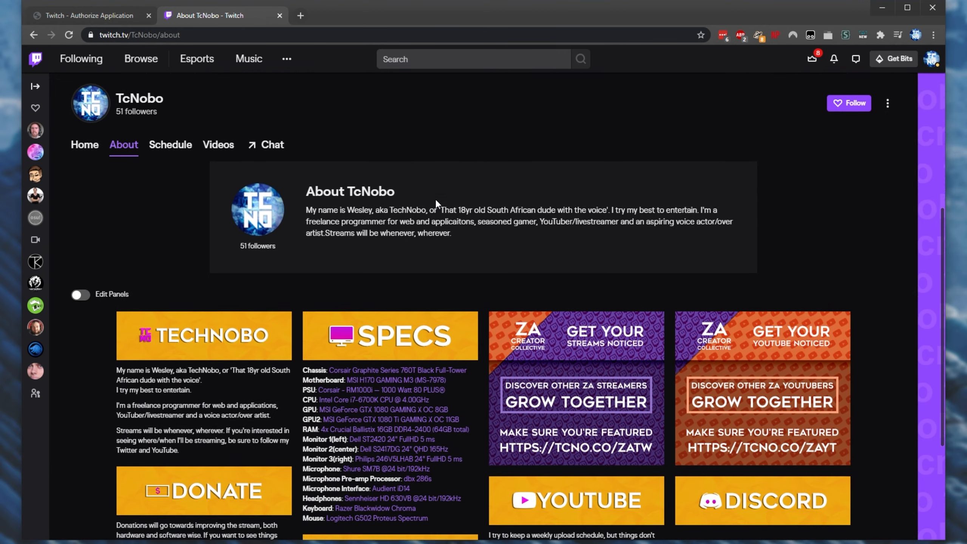
scroll(437, 194, down, 3)
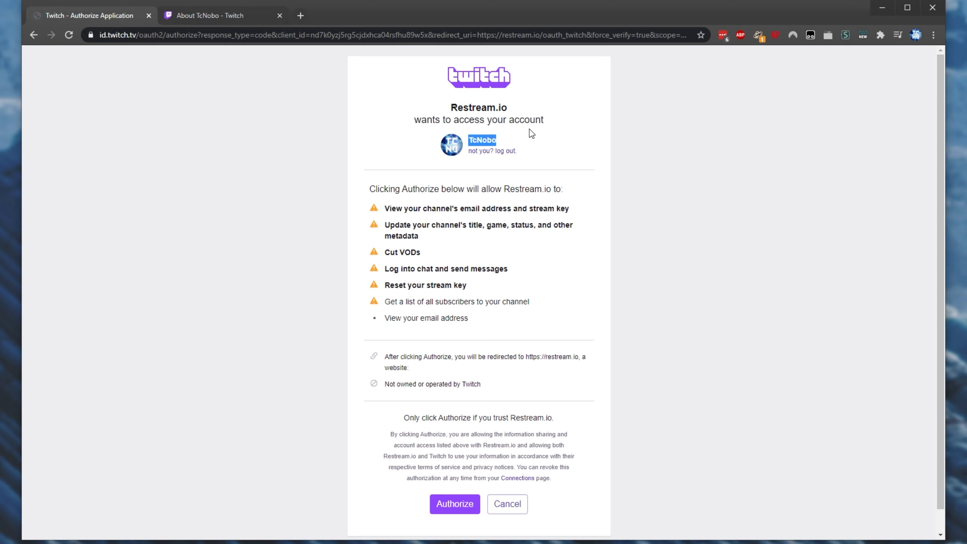
click(500, 368)
click(452, 509)
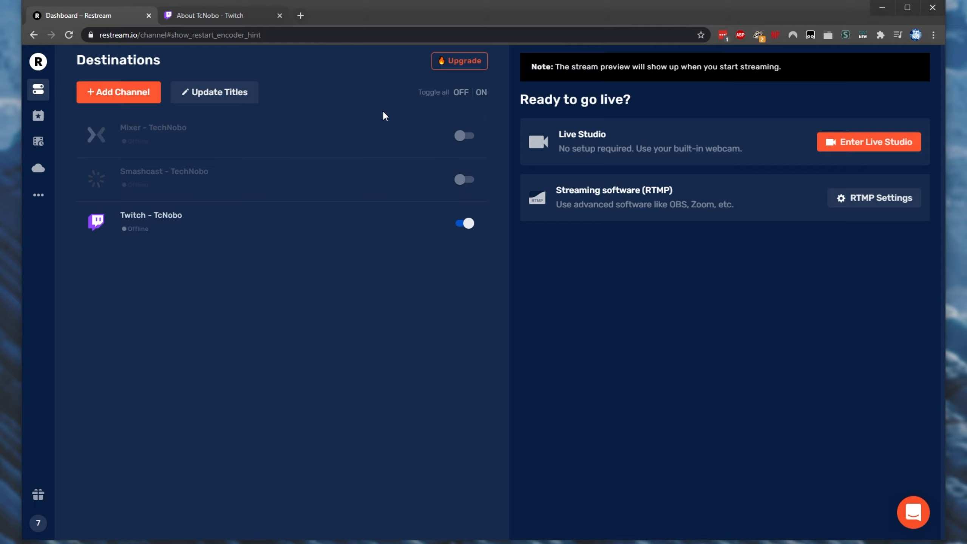
Step: Switch the Twitch destination off and back on
click(465, 224)
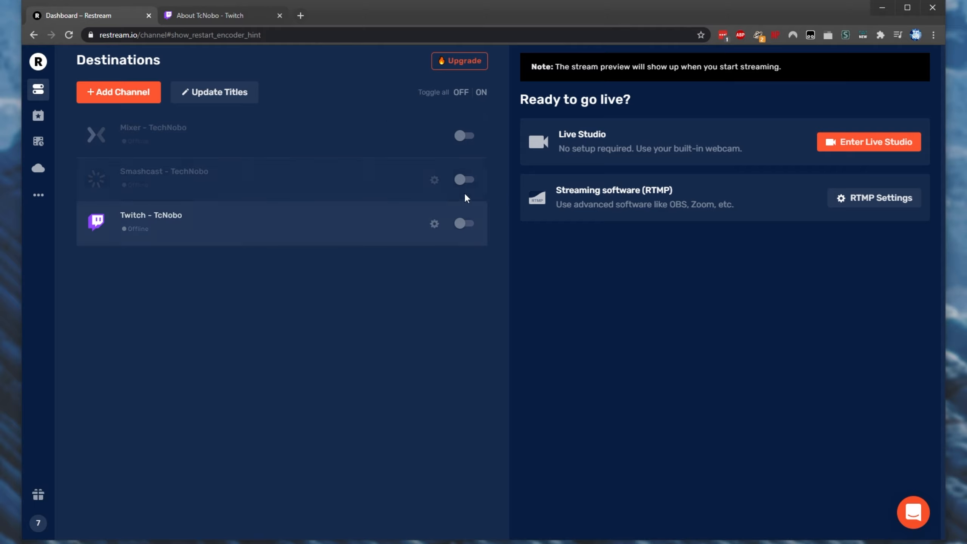
click(463, 182)
click(463, 183)
click(469, 228)
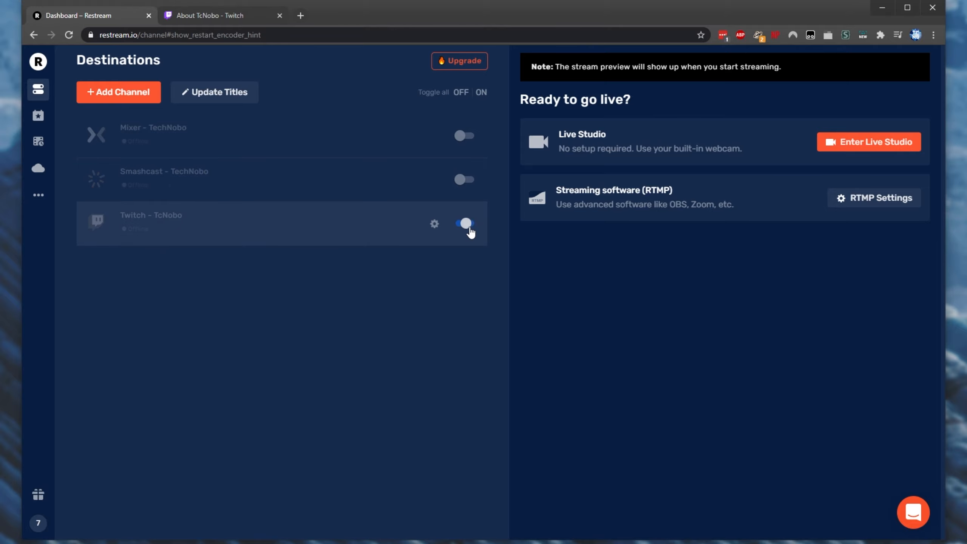
Step: Add YouTube Stream Now as a new channel and allow Restream to access the Google account
click(129, 94)
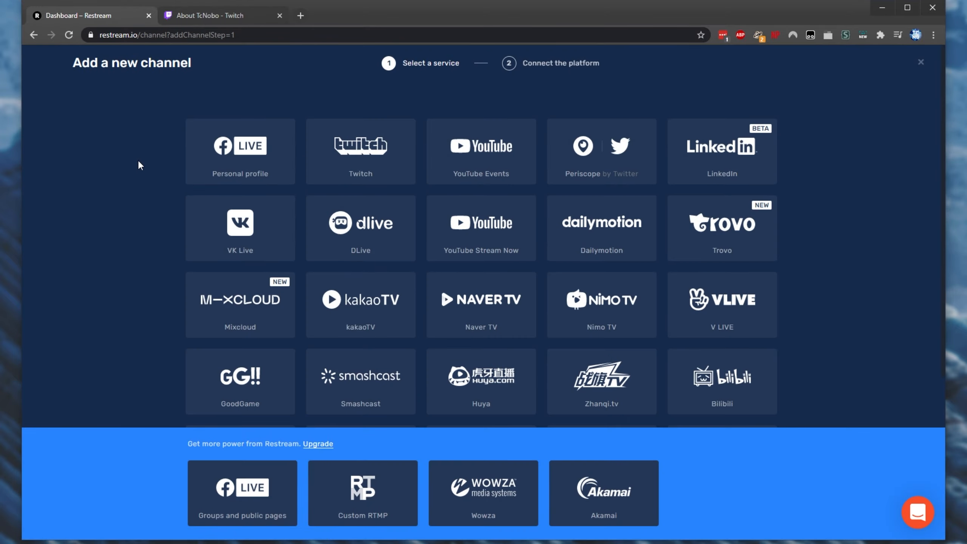
click(503, 152)
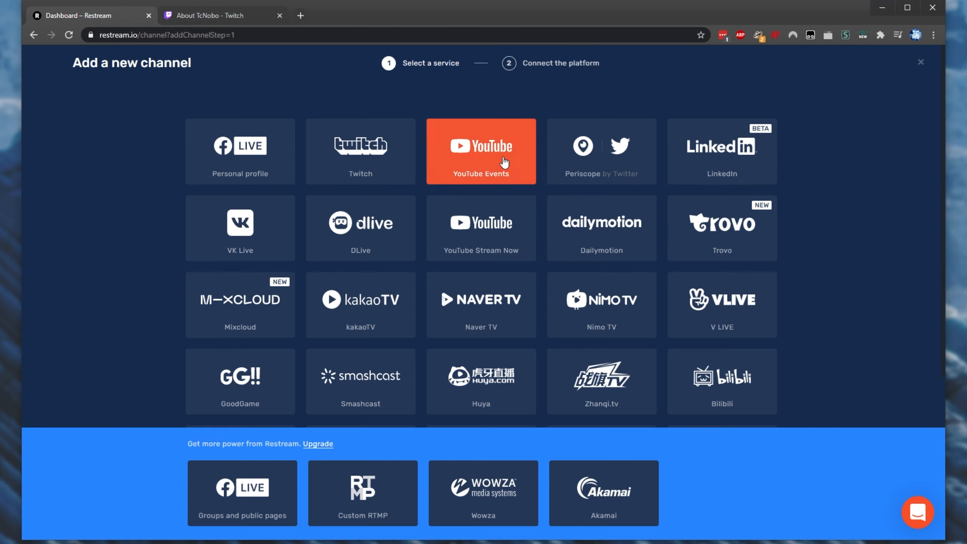
click(517, 230)
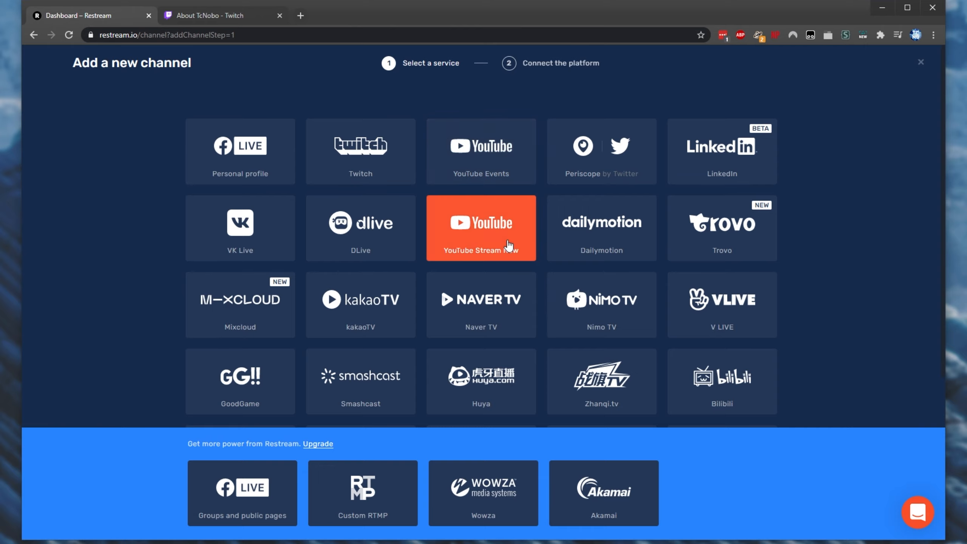
click(482, 230)
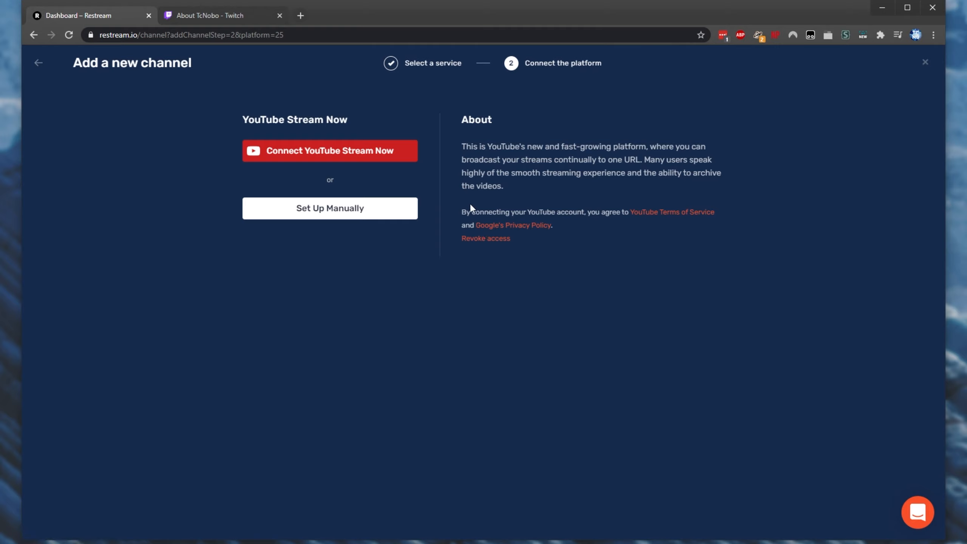
click(335, 152)
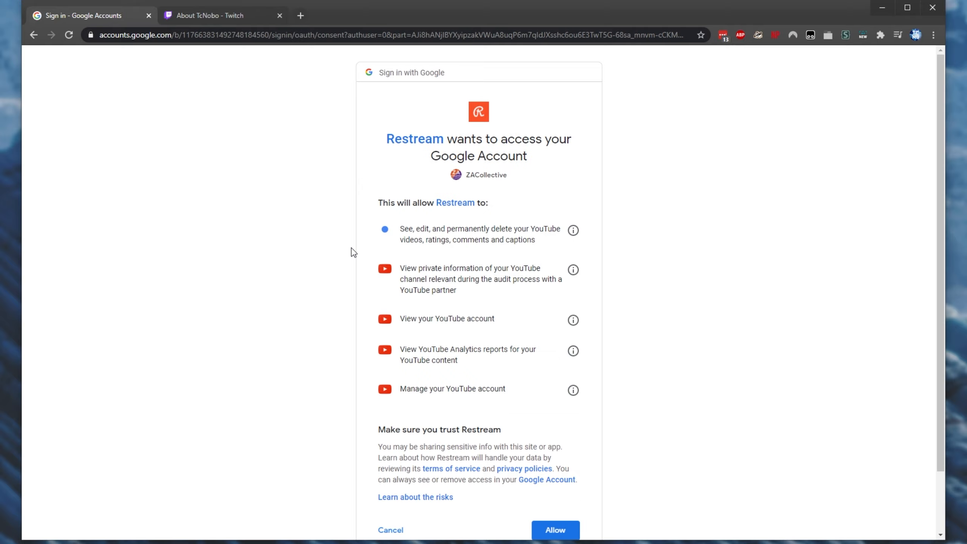
click(555, 530)
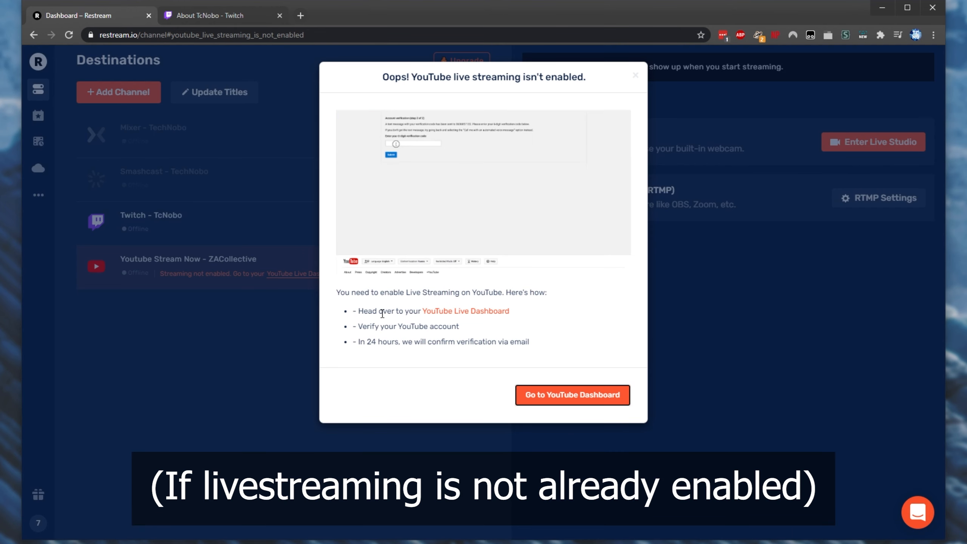
Step: Read the instructions for enabling YouTube live streaming and open the YouTube Live dashboard
drag(358, 313, 445, 317)
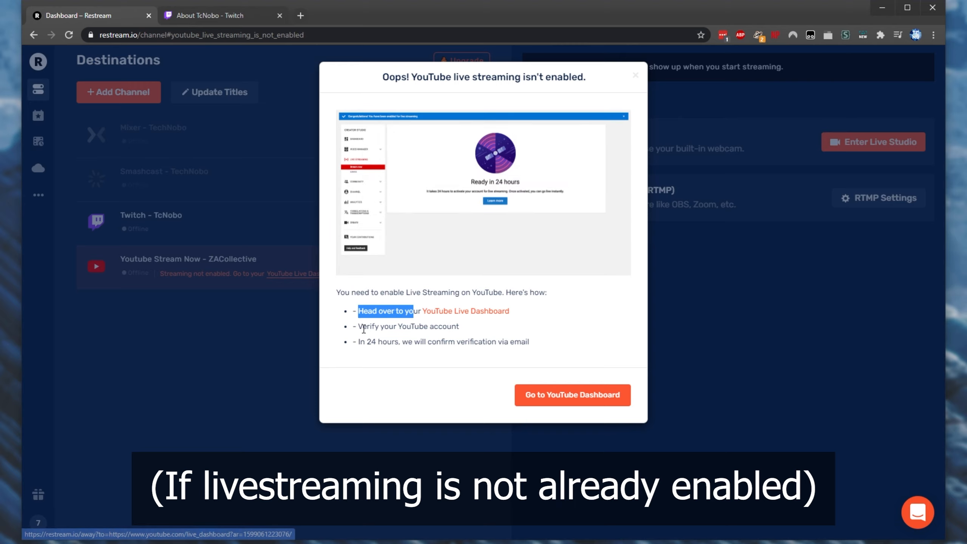
drag(358, 327, 474, 329)
drag(358, 341, 424, 345)
click(423, 345)
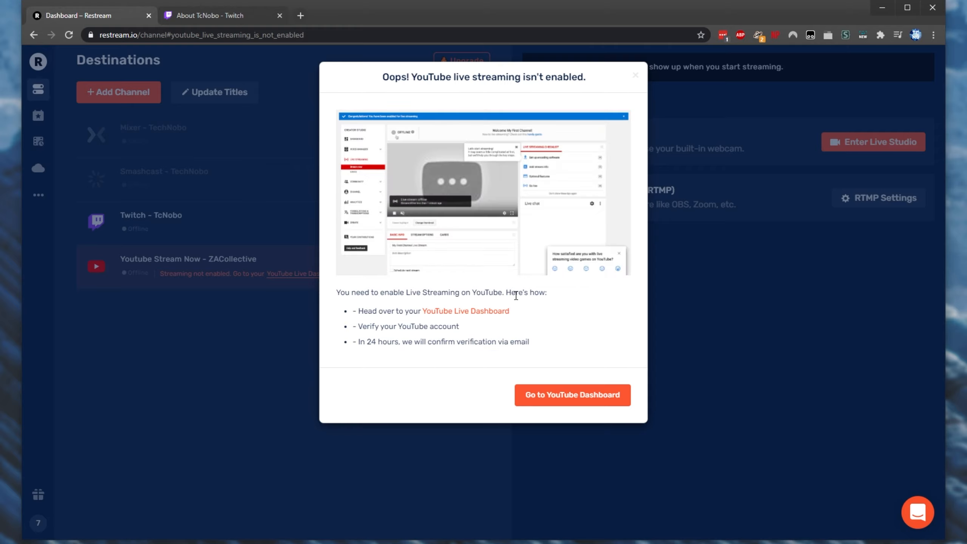
click(547, 392)
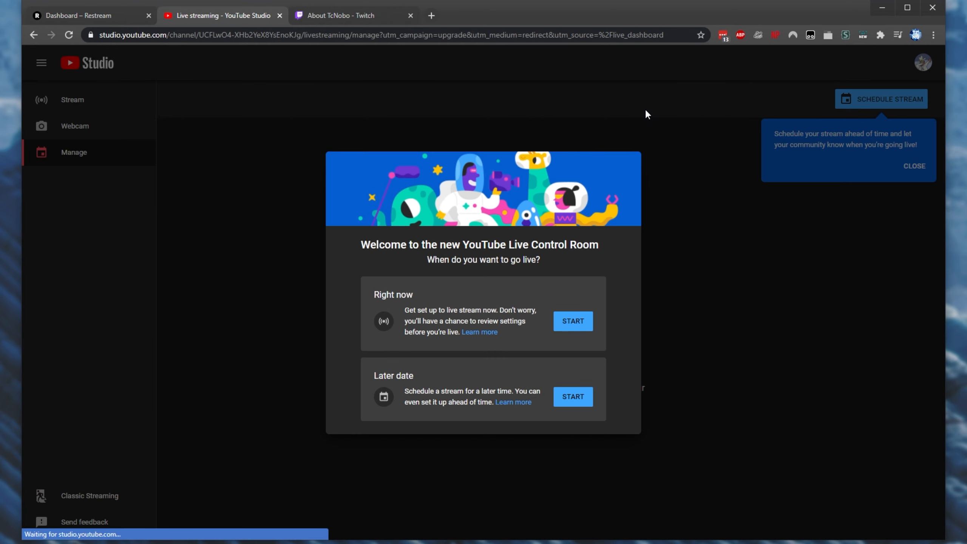
Step: Back in the Restream dashboard, remove the YouTube Stream Now channel and start adding another channel
click(88, 17)
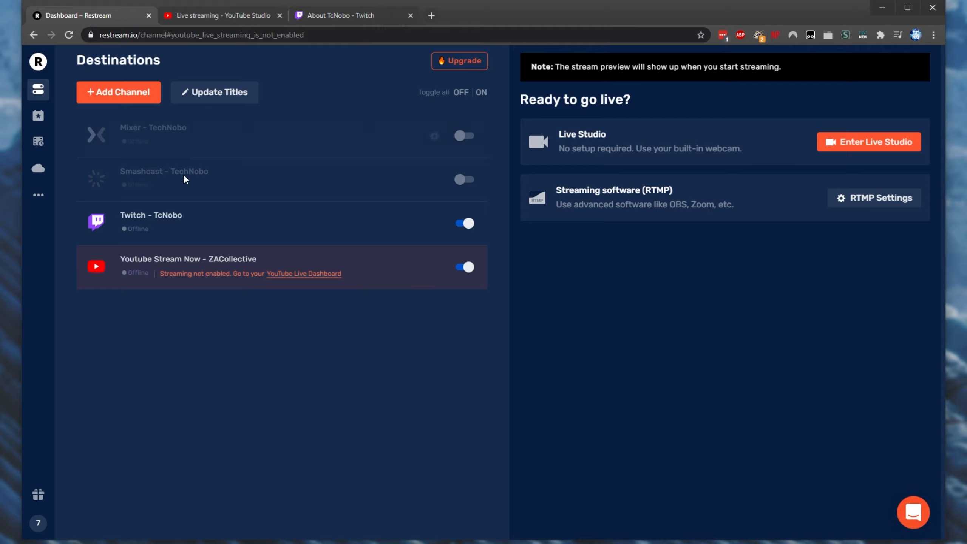
click(434, 271)
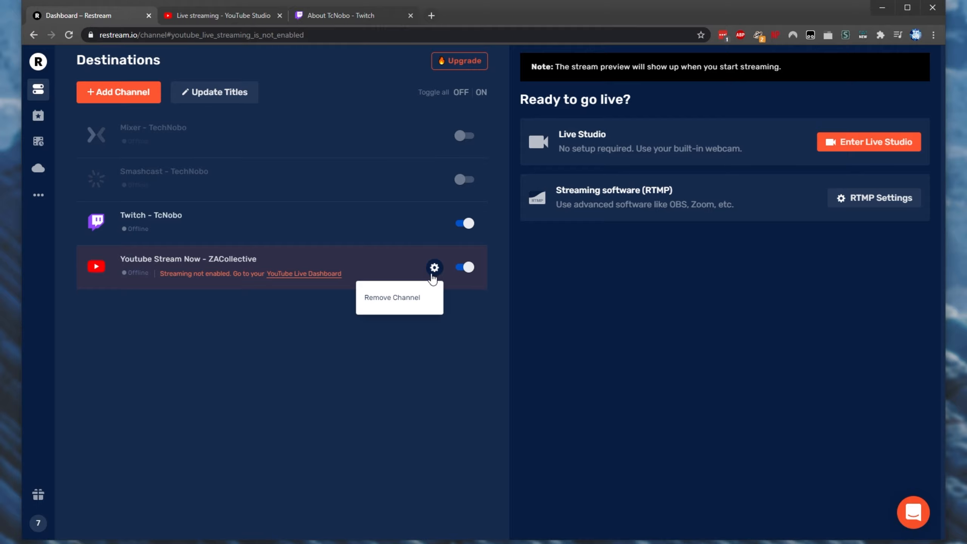
click(412, 296)
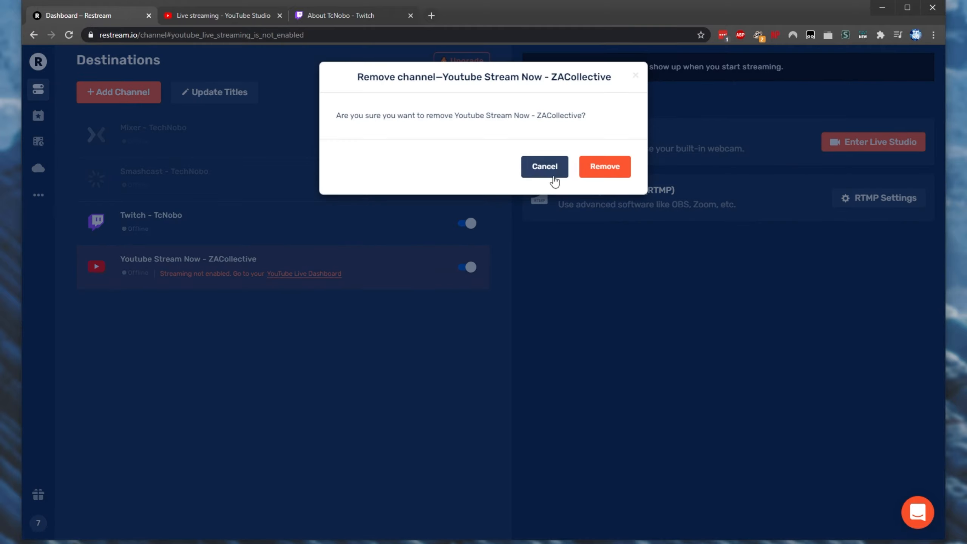
click(607, 172)
click(128, 97)
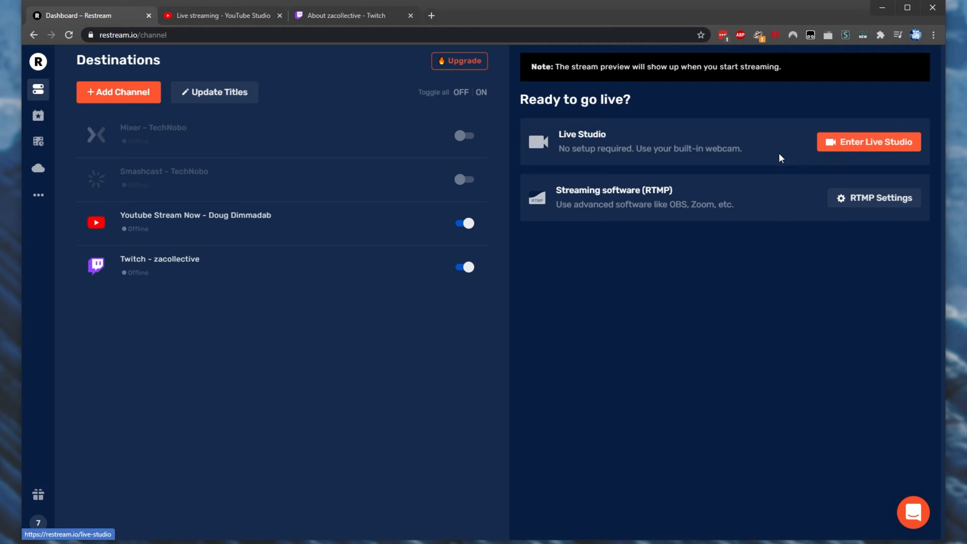
Step: Examine the Live Studio and streaming software (RTMP) options for going live
drag(778, 151, 632, 149)
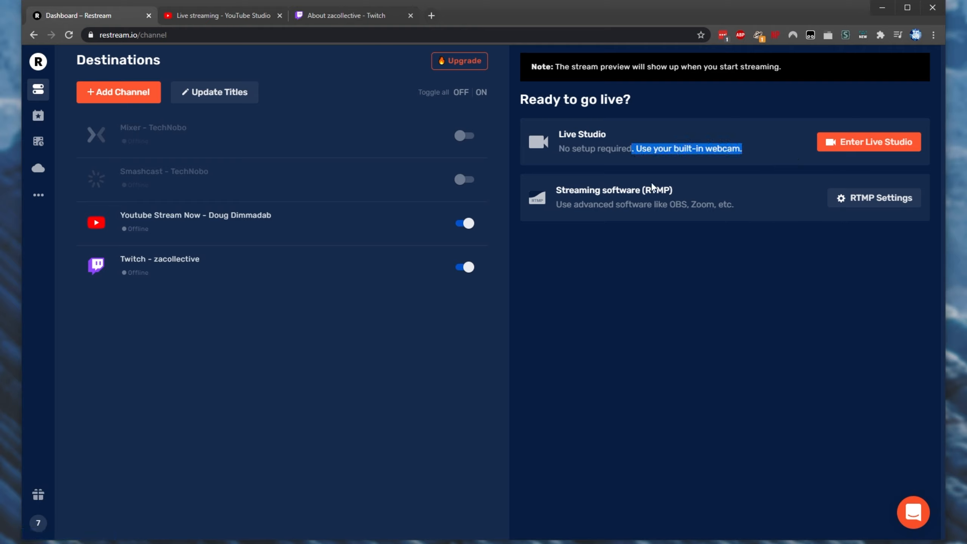
drag(562, 205, 673, 216)
click(674, 217)
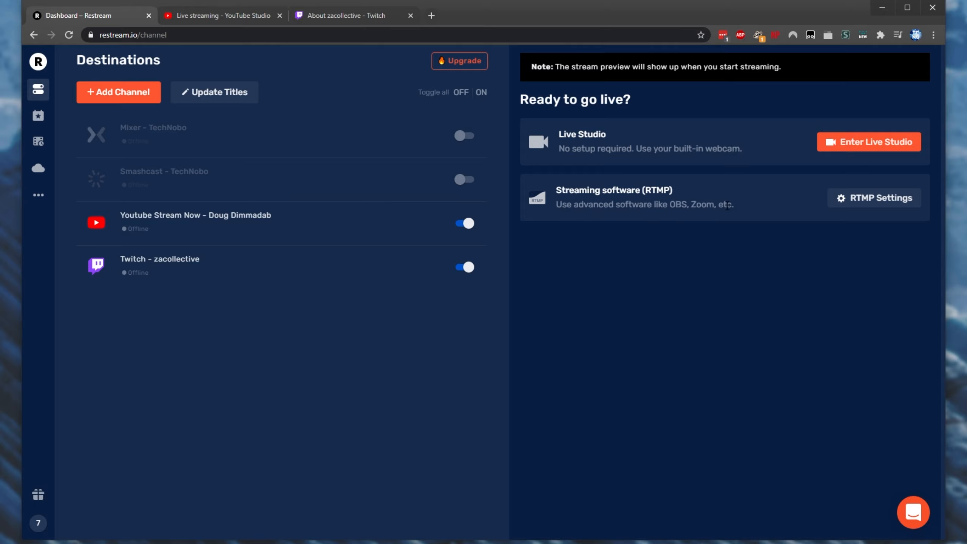
Step: Open the RTMP streaming settings and choose the EU-West (London, GB) server
click(852, 198)
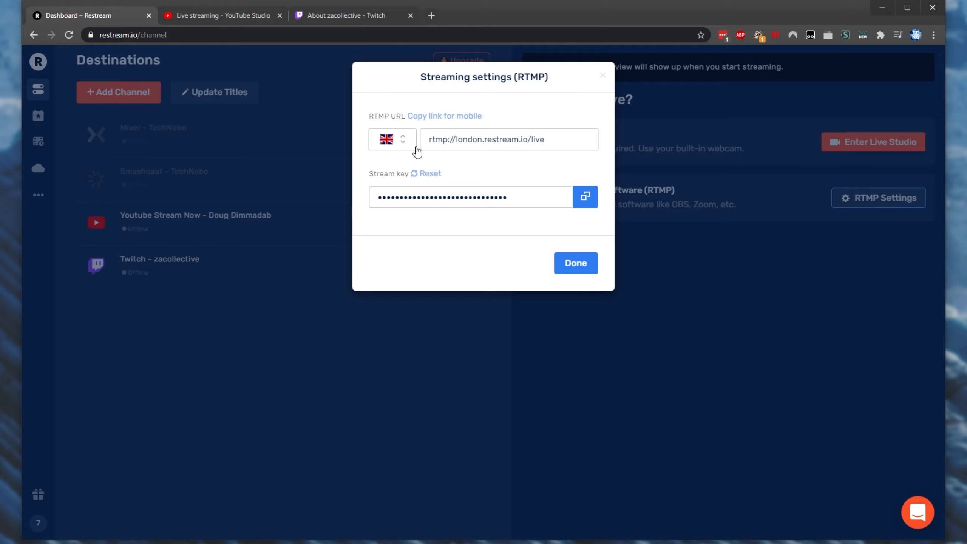
click(403, 140)
scroll(479, 223, down, 8)
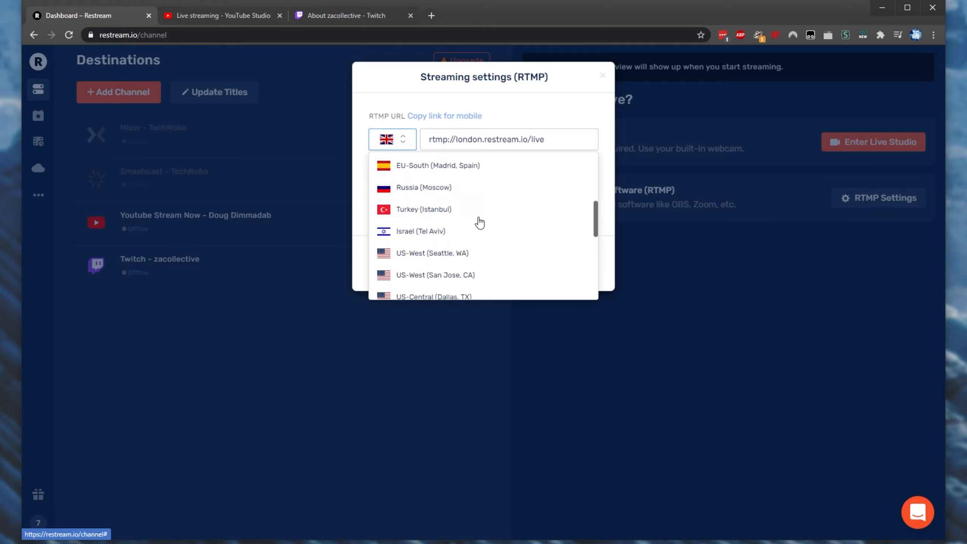
scroll(479, 243, up, 10)
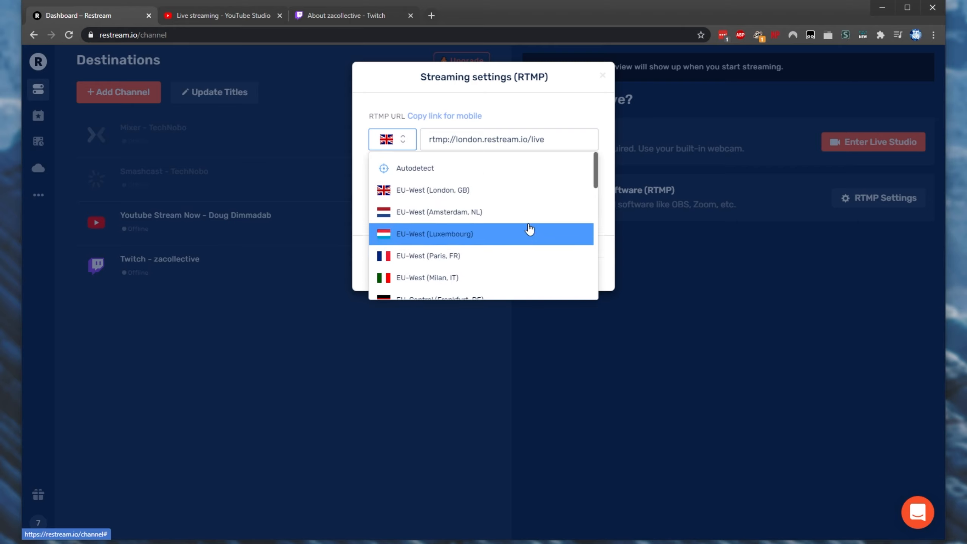
click(441, 195)
Step: Copy the RTMP URL rtmp://london.restream.io/live from the streaming settings
drag(545, 140, 410, 149)
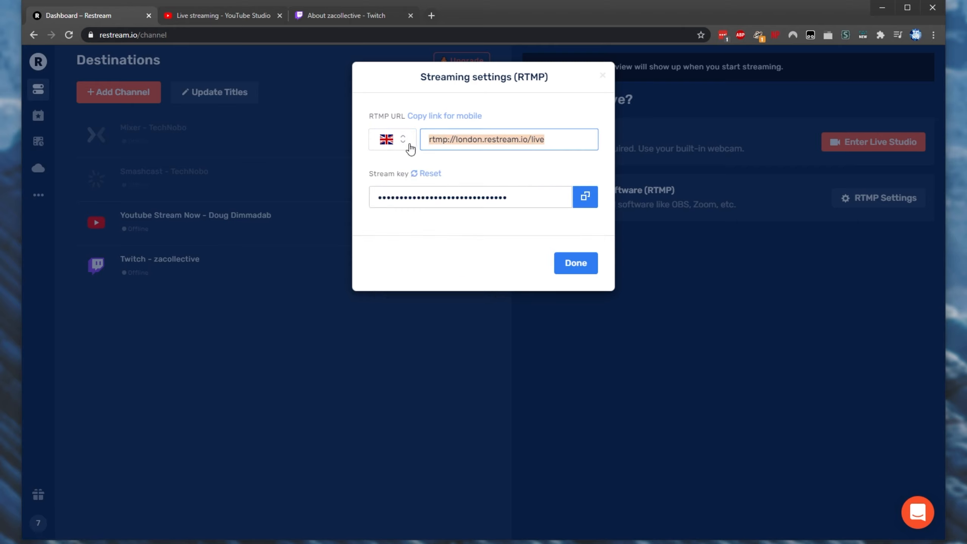
right_click(461, 141)
click(495, 181)
Step: Switch to OBS and open its Stream settings
key(alt+Tab)
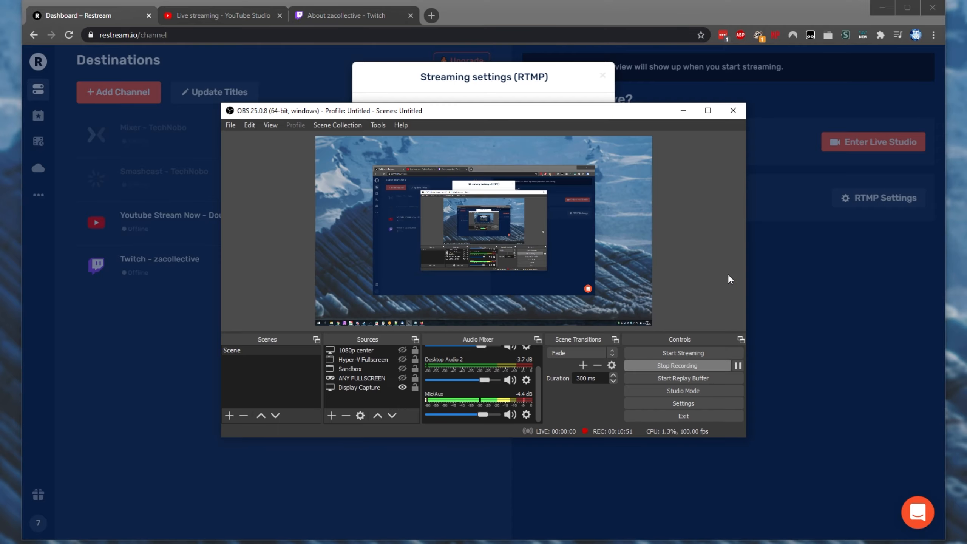
click(714, 400)
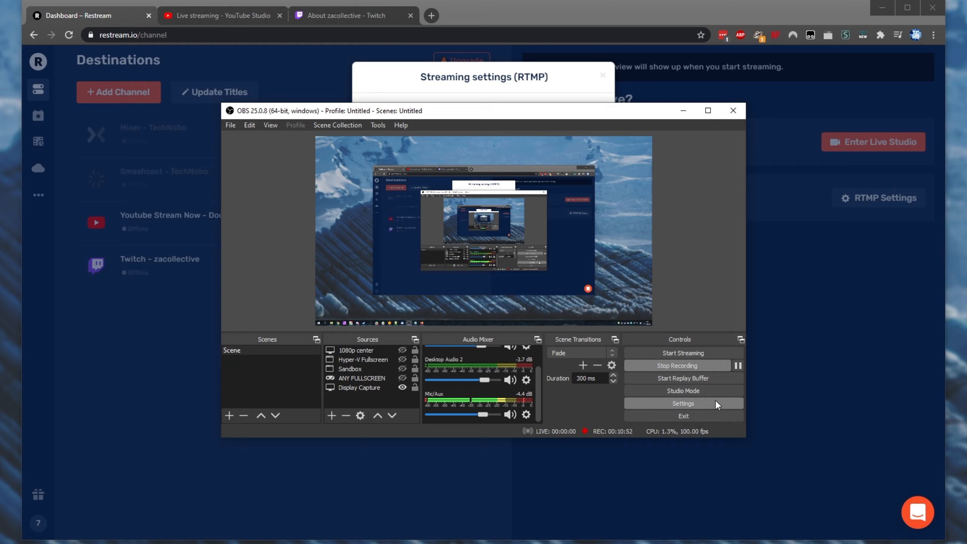
click(290, 134)
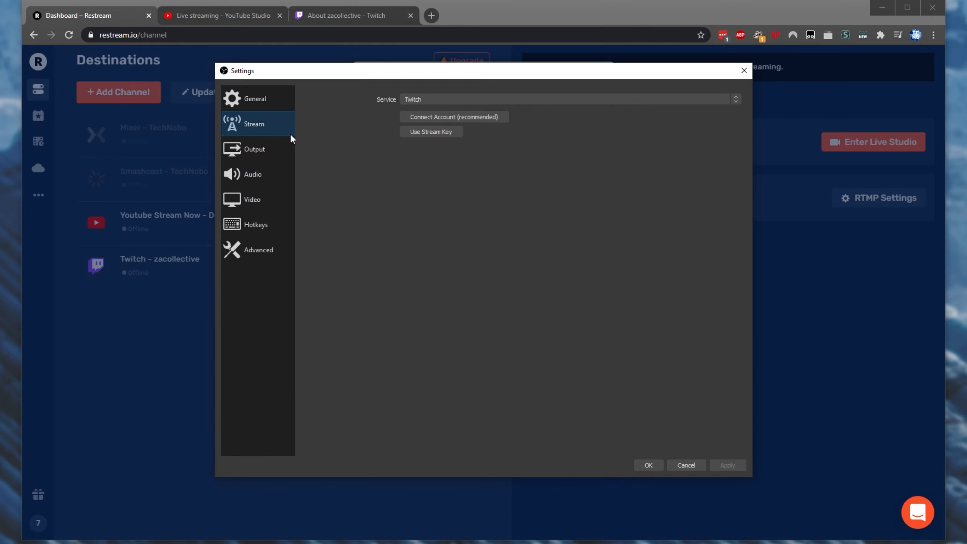
Step: Set the streaming service to Custom with the server rtmp://london.restream.io/live
click(447, 99)
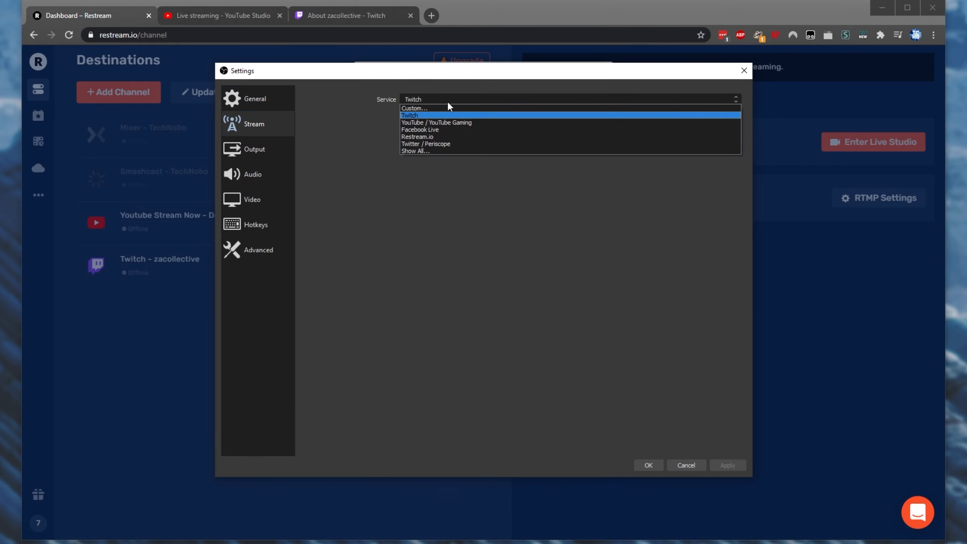
click(449, 108)
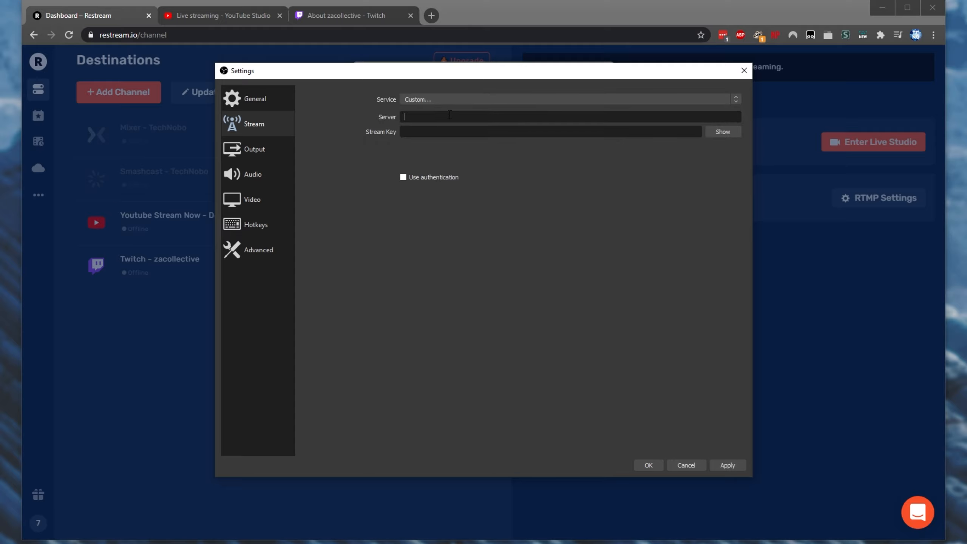
key(ctrl+v)
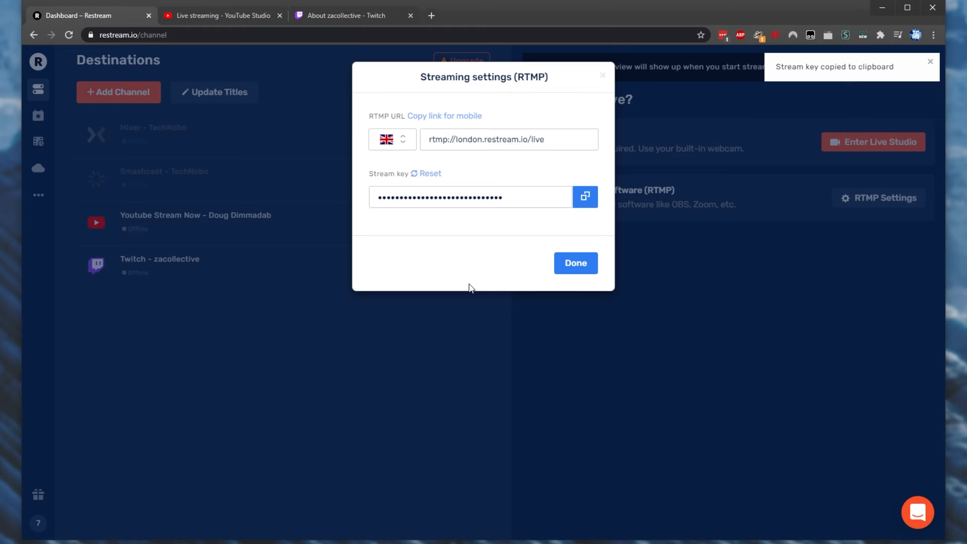
Step: Paste the Restream stream key into OBS's Stream Key field and save the stream settings
key(alt+Tab)
click(469, 132)
key(ctrl+v)
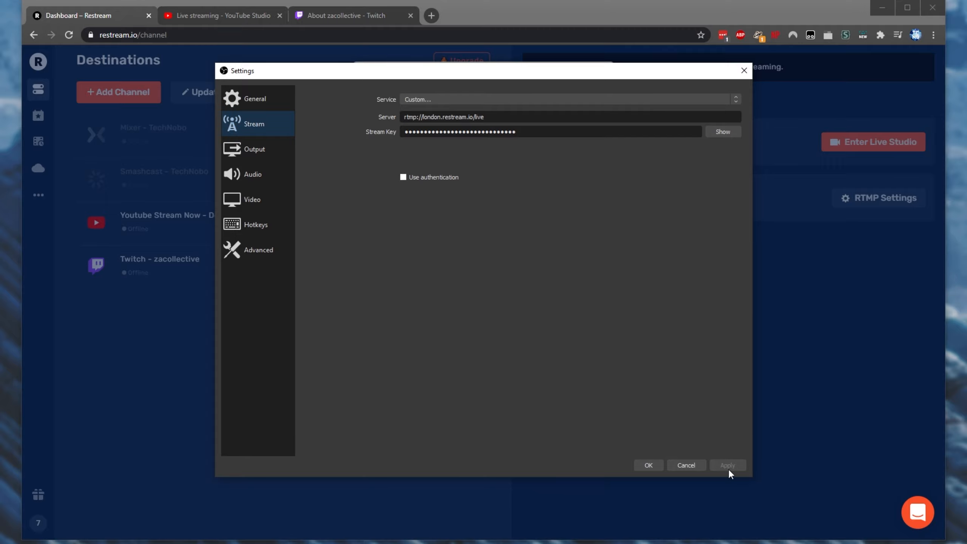
click(648, 464)
Step: Close the RTMP streaming settings in Restream, then switch back to OBS and start streaming
key(alt+Tab)
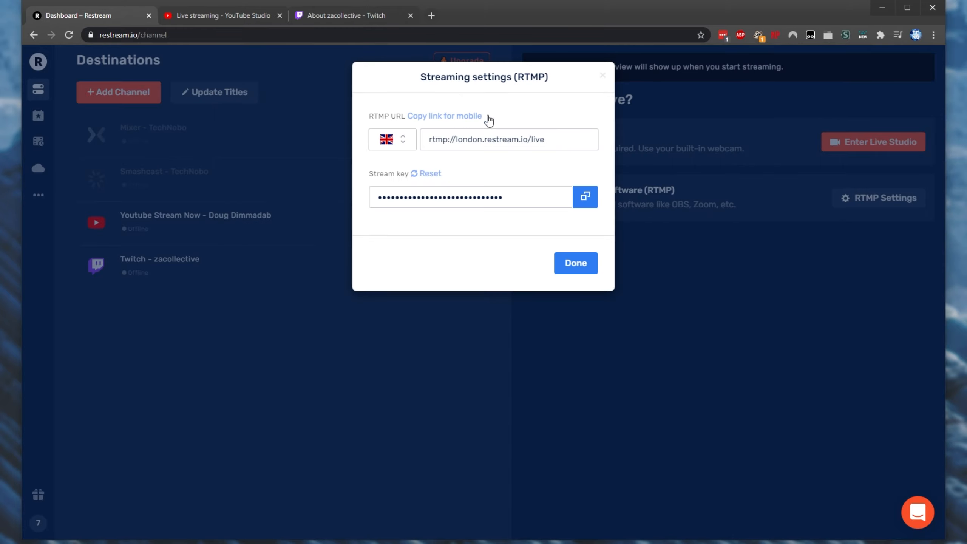
click(564, 263)
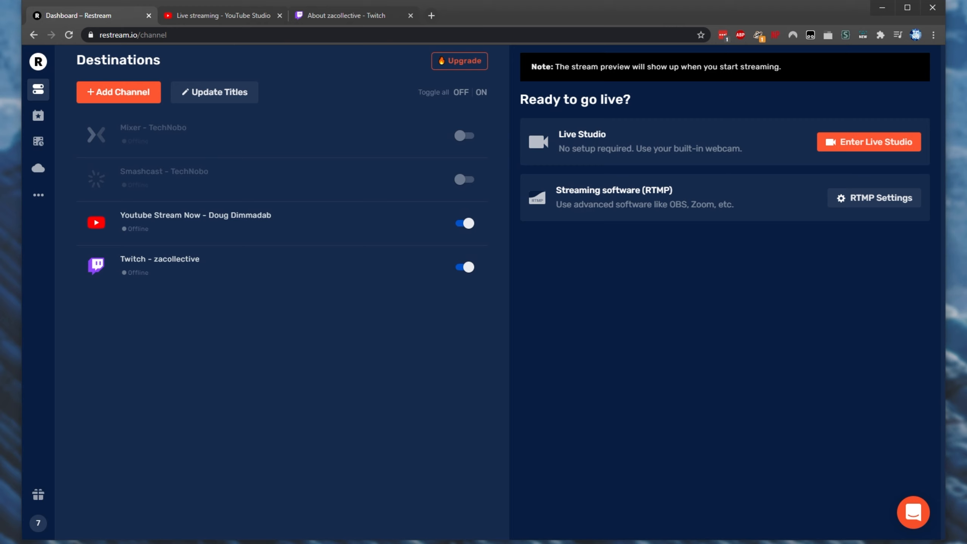
key(alt+Tab)
click(695, 352)
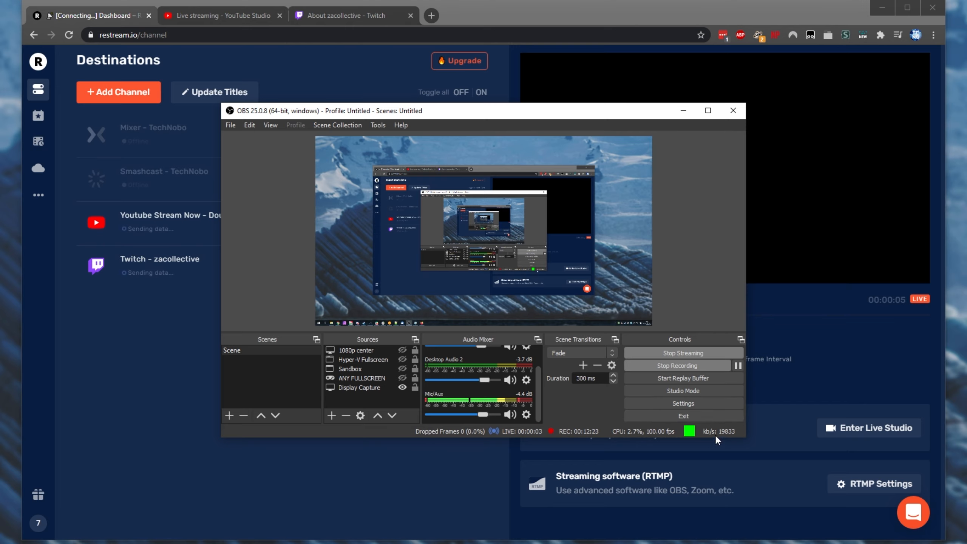
Step: Stop the stream, set the streaming output bitrate to 2500 Kbps and restart the stream
click(696, 353)
click(692, 402)
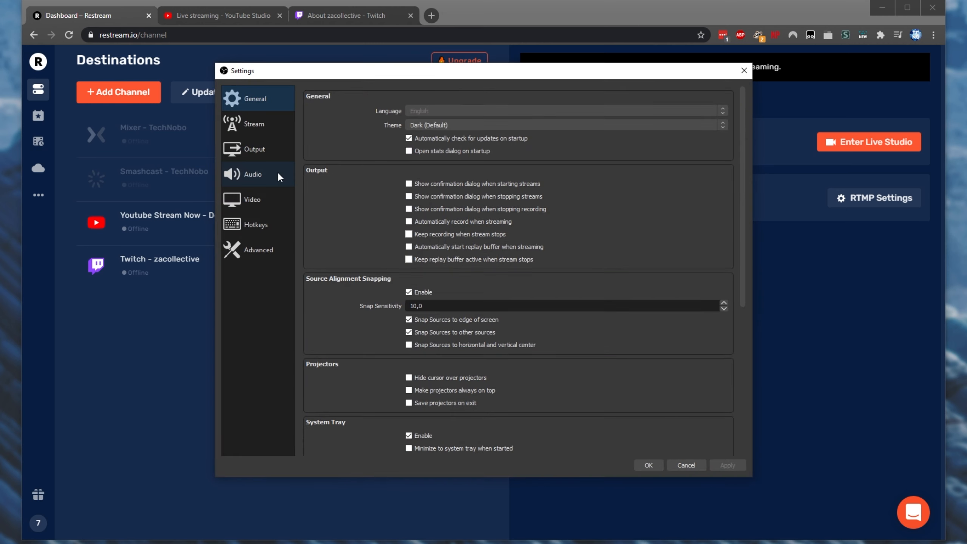
click(261, 158)
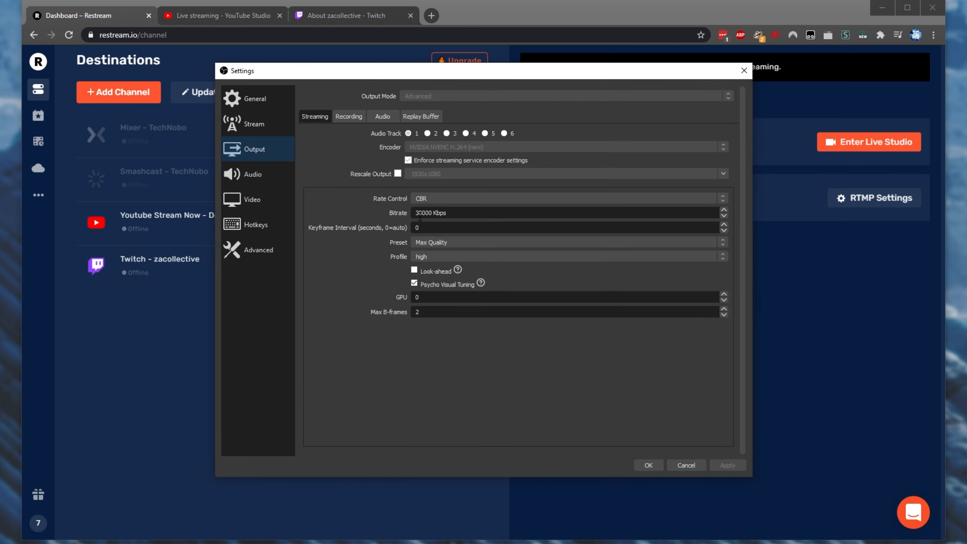
text(25)
key(Delete)
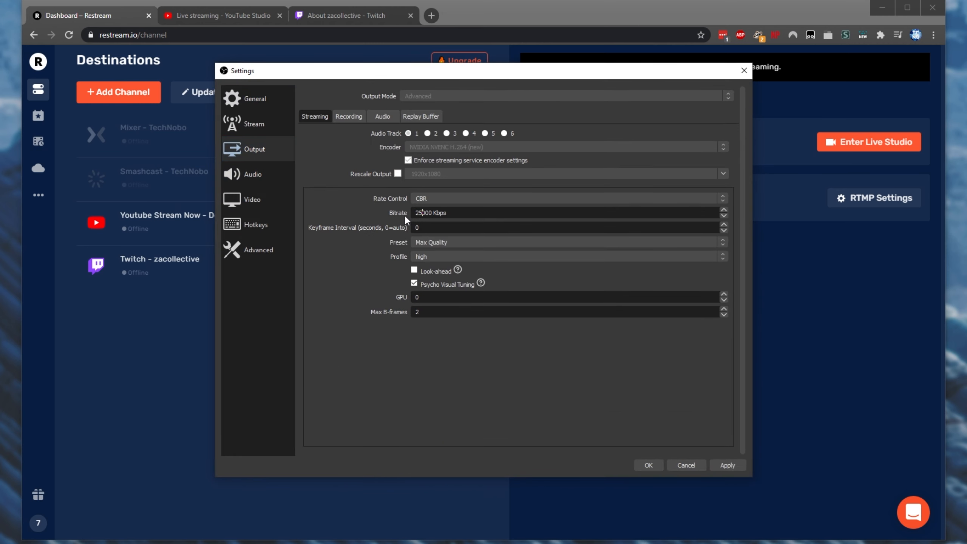
click(651, 470)
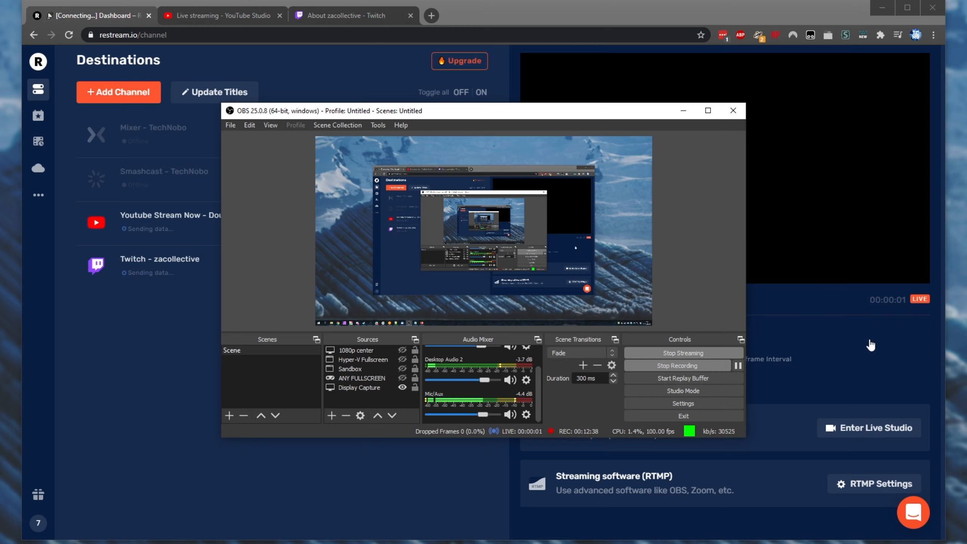
Step: Check the destination statuses in Restream and watch the live broadcast on the Twitch channel page
click(811, 10)
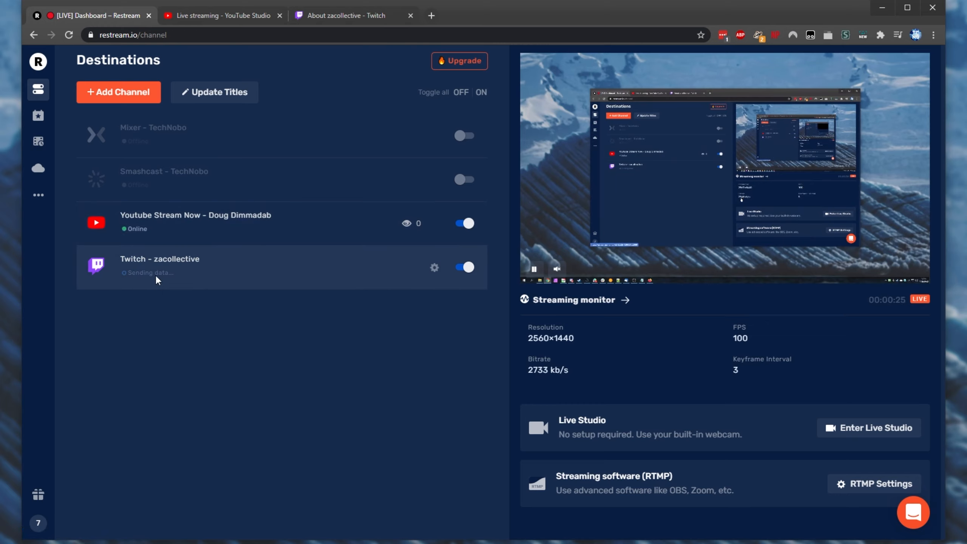
click(335, 15)
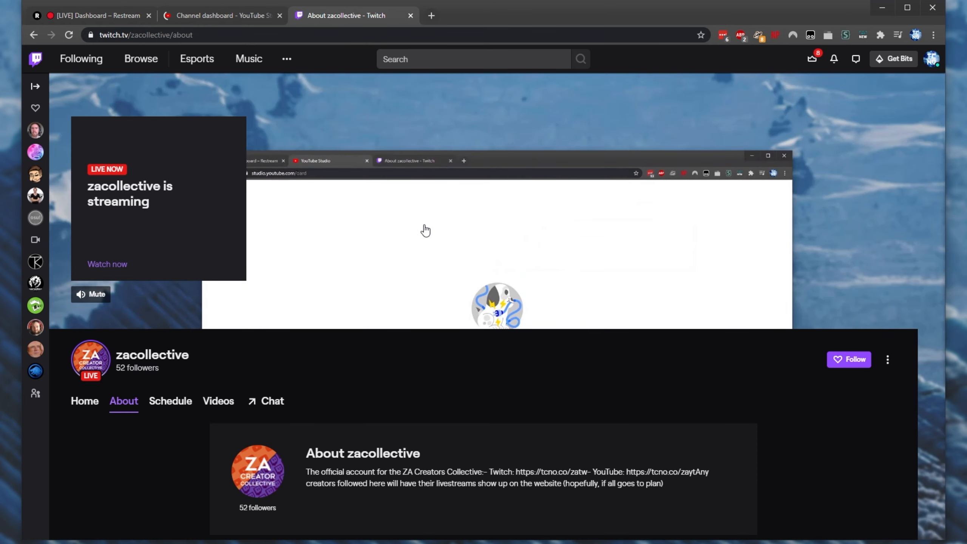
click(425, 231)
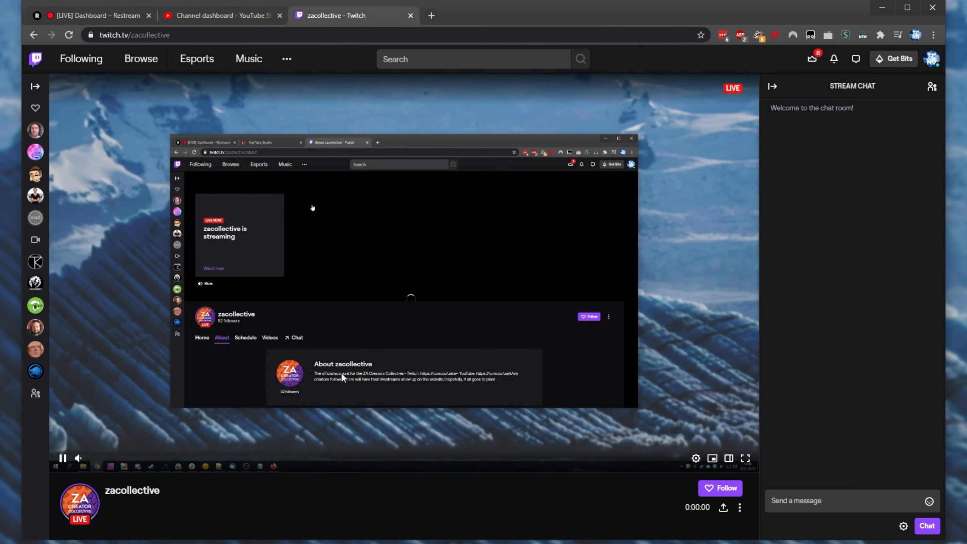
scroll(532, 243, down, 4)
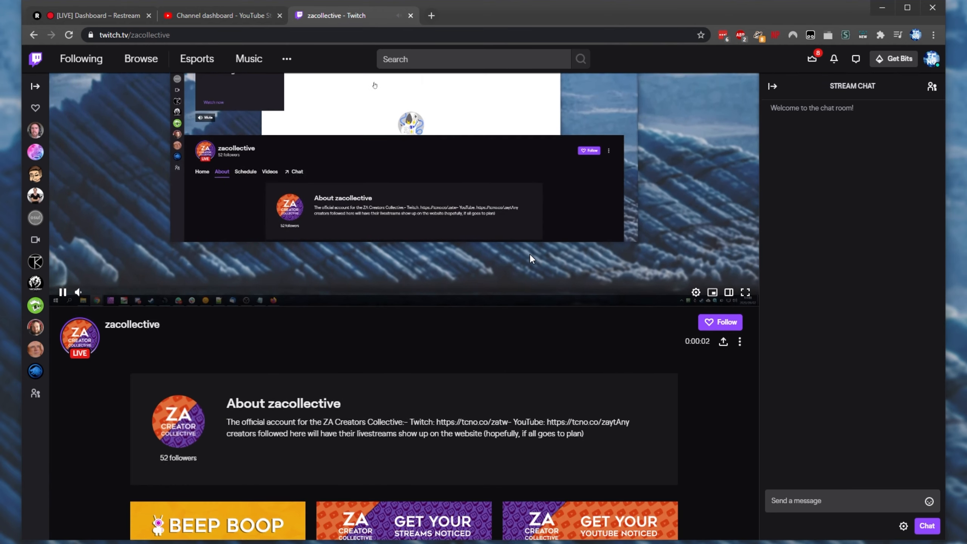
scroll(531, 259, down, 2)
scroll(531, 259, up, 6)
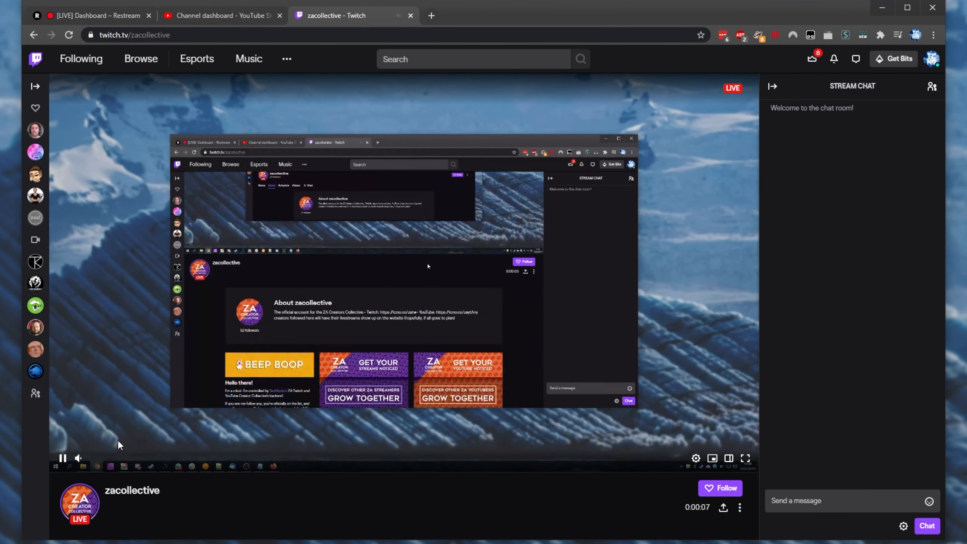
Step: Open the details of the current live stream from the channel's live videos in YouTube Studio
click(211, 14)
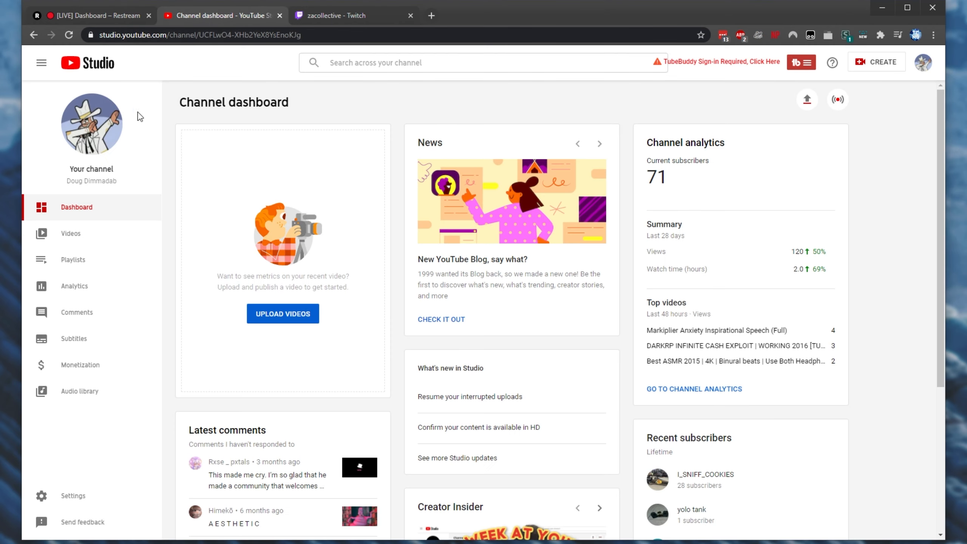
click(90, 238)
click(248, 132)
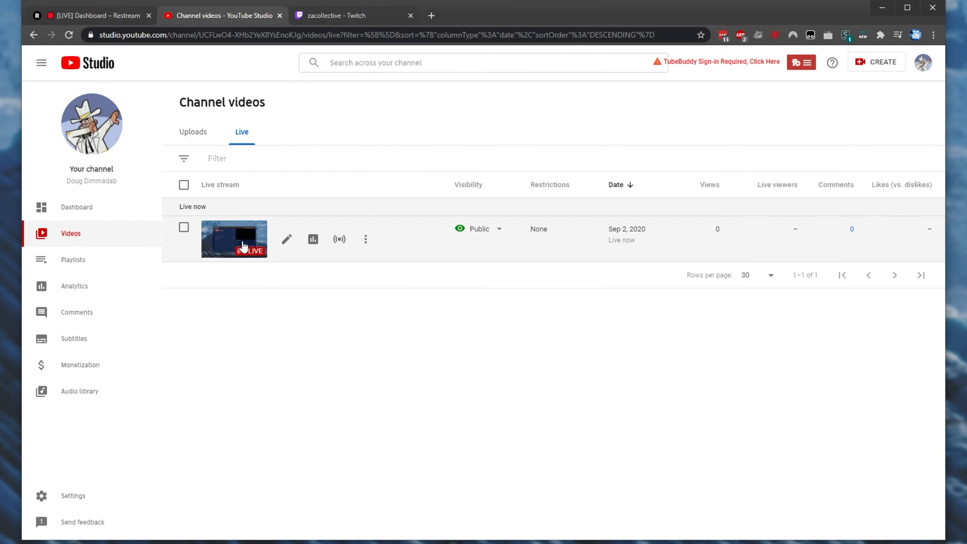
click(245, 247)
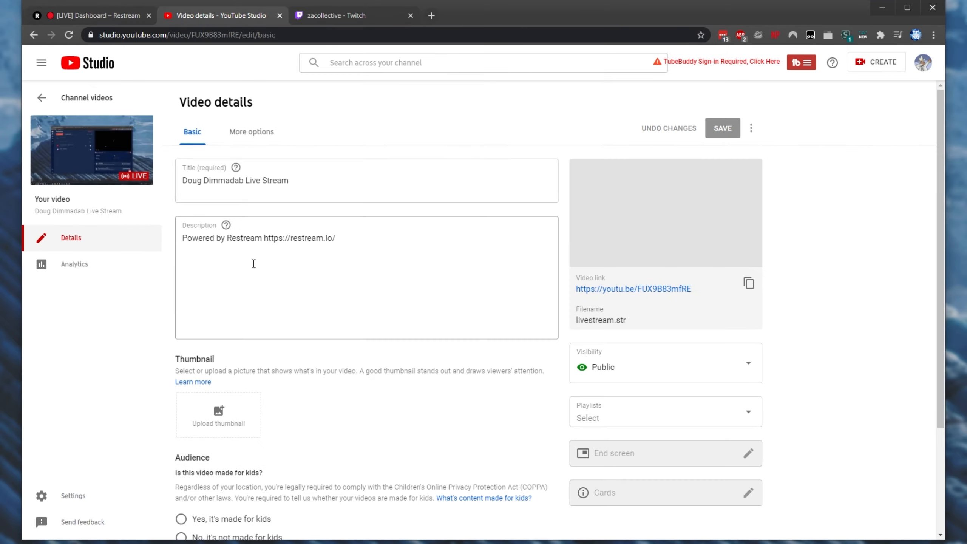
Step: Examine the live stream's description and the remaining video details
drag(373, 254, 156, 264)
click(263, 274)
click(449, 243)
click(187, 244)
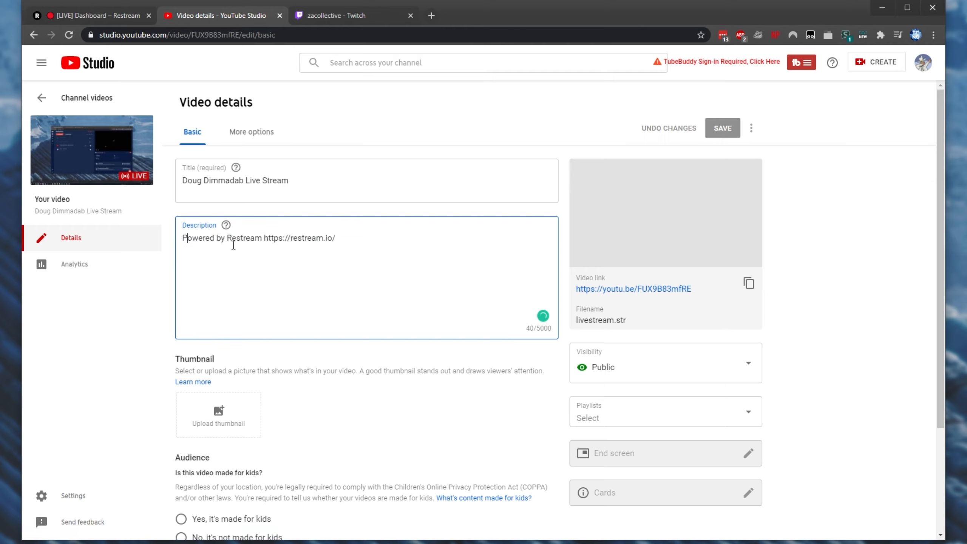
drag(262, 244, 338, 246)
click(391, 247)
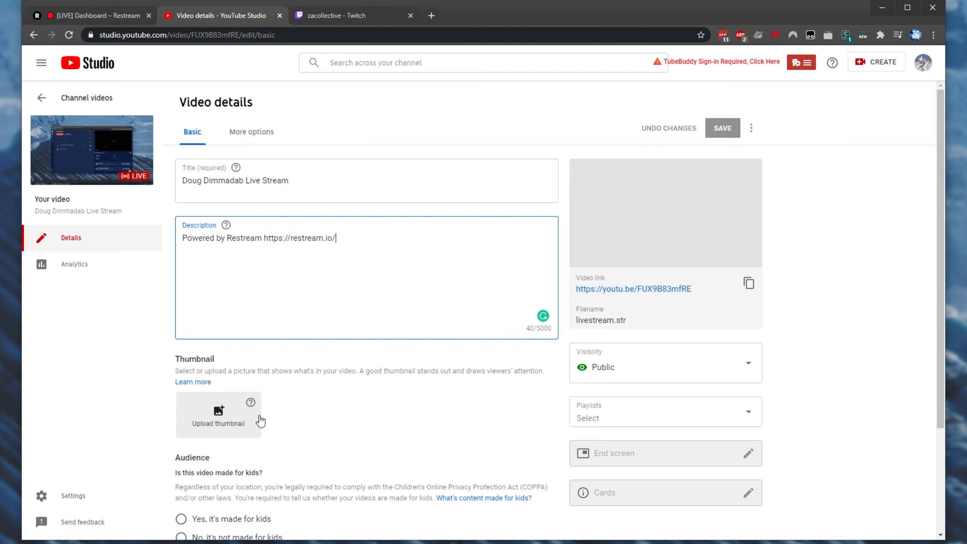
scroll(397, 372, down, 4)
scroll(391, 385, up, 4)
Step: Open the live stream's YouTube video link in a new browser tab
right_click(633, 288)
click(644, 292)
click(352, 15)
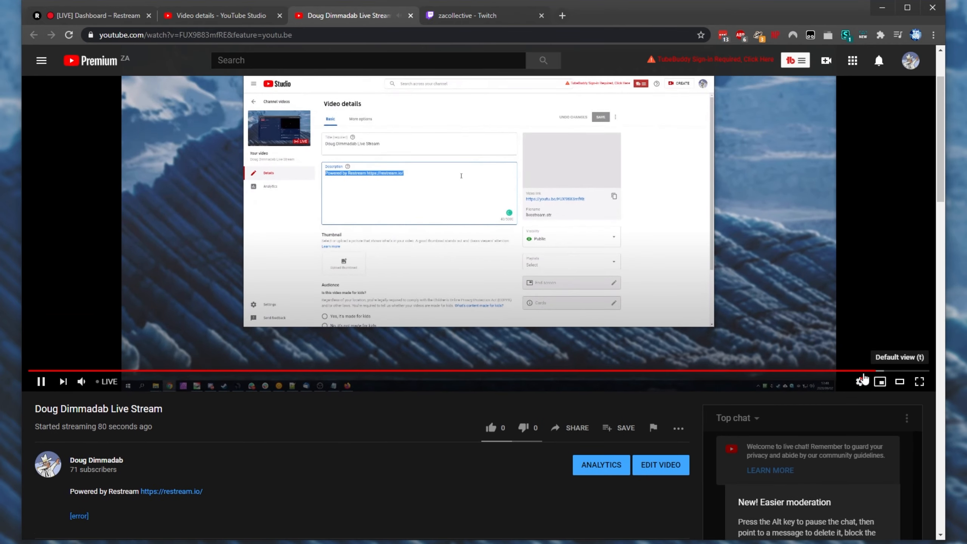
Step: Switch the YouTube player to default view and dismiss the chat moderation notice
click(899, 381)
scroll(810, 238, up, 3)
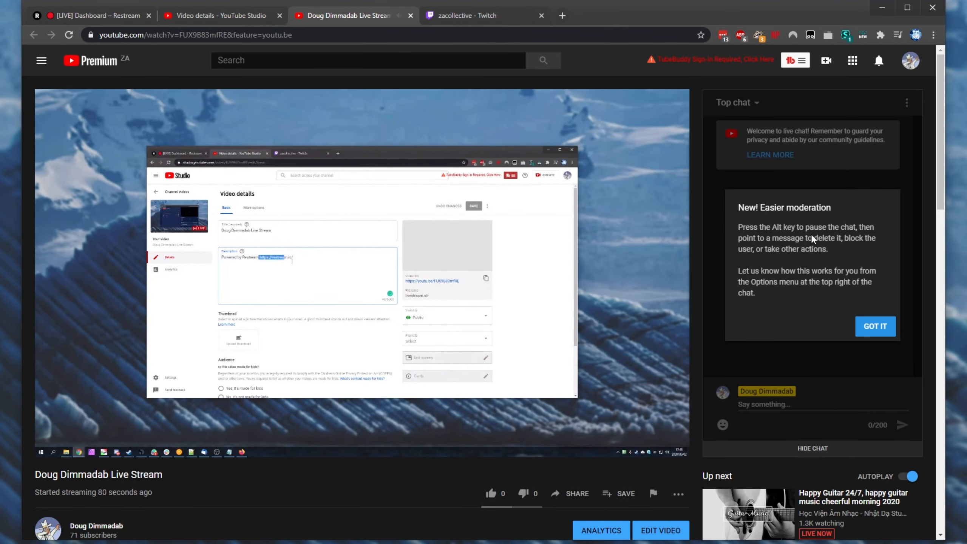
click(872, 330)
mouse_move(502, 296)
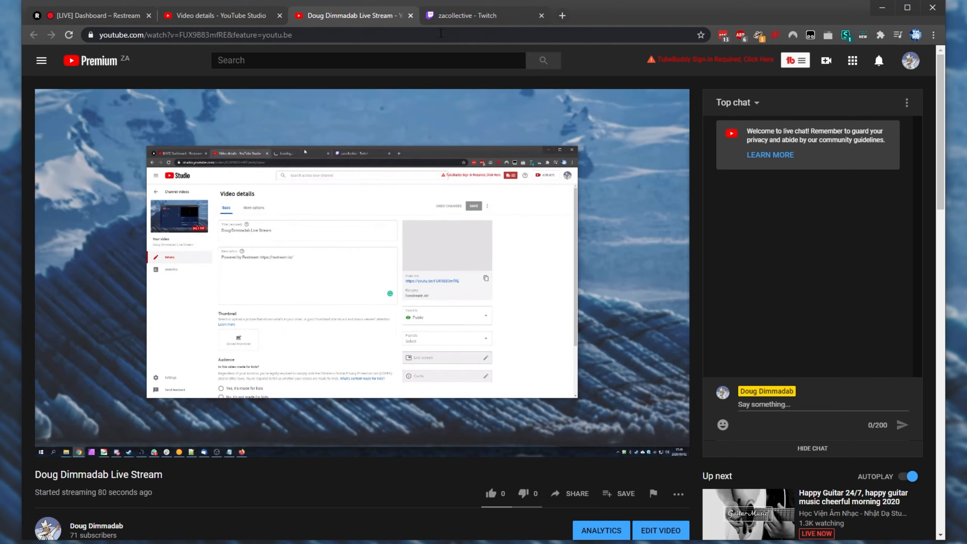
Step: Check the stream on the Twitch page, then return to the Restream dashboard and reload it
click(443, 17)
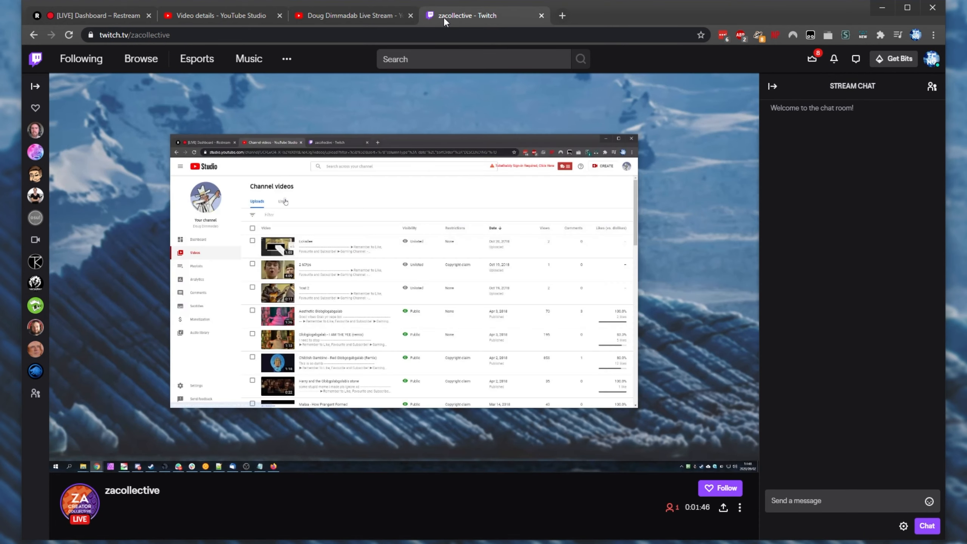
click(95, 15)
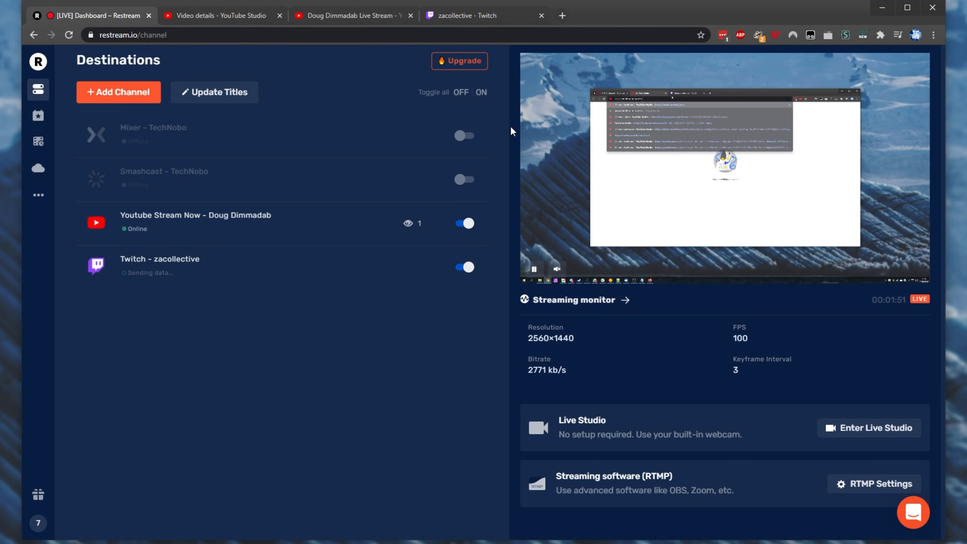
click(69, 34)
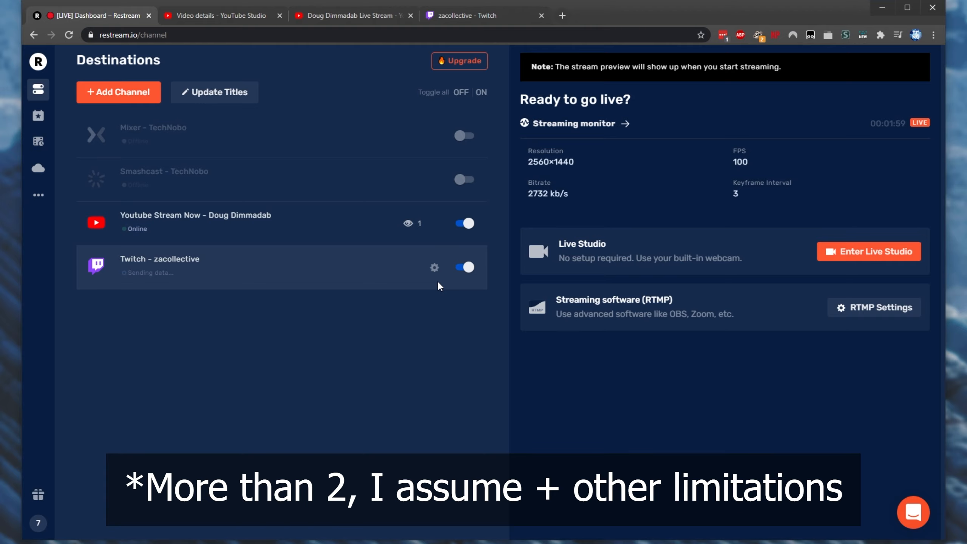
Step: View the platforms Restream offers when adding a channel
click(116, 99)
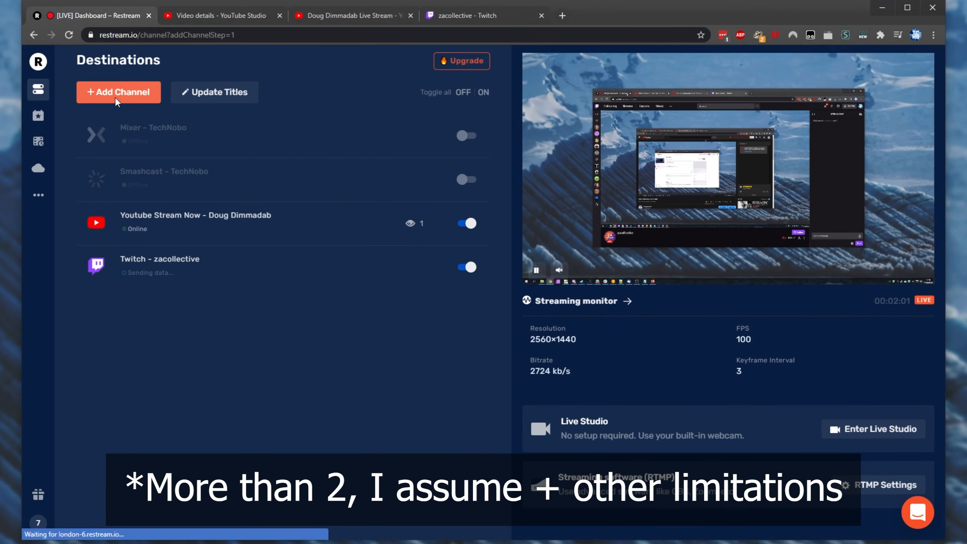
click(412, 161)
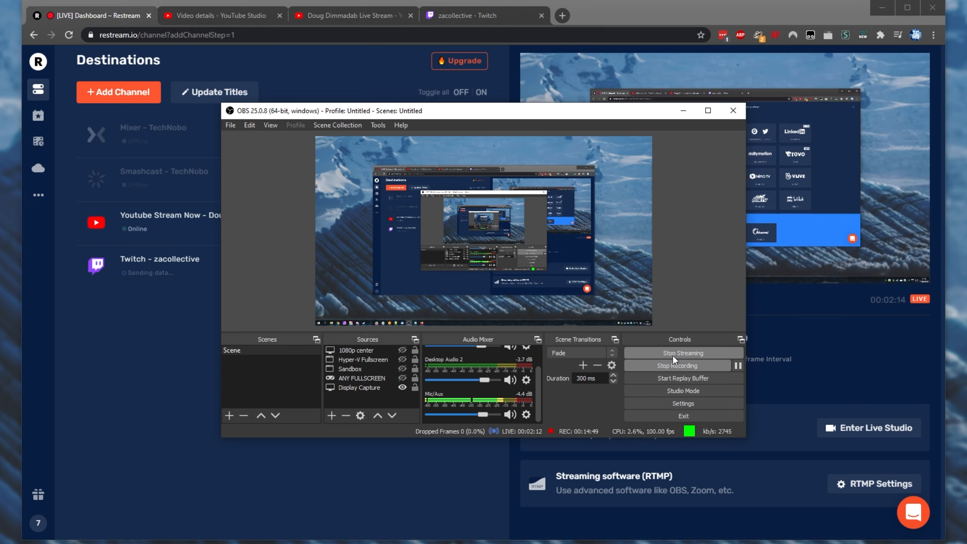
Step: Stop the stream in OBS and check the Restream dashboard and the Twitch channel page
click(787, 339)
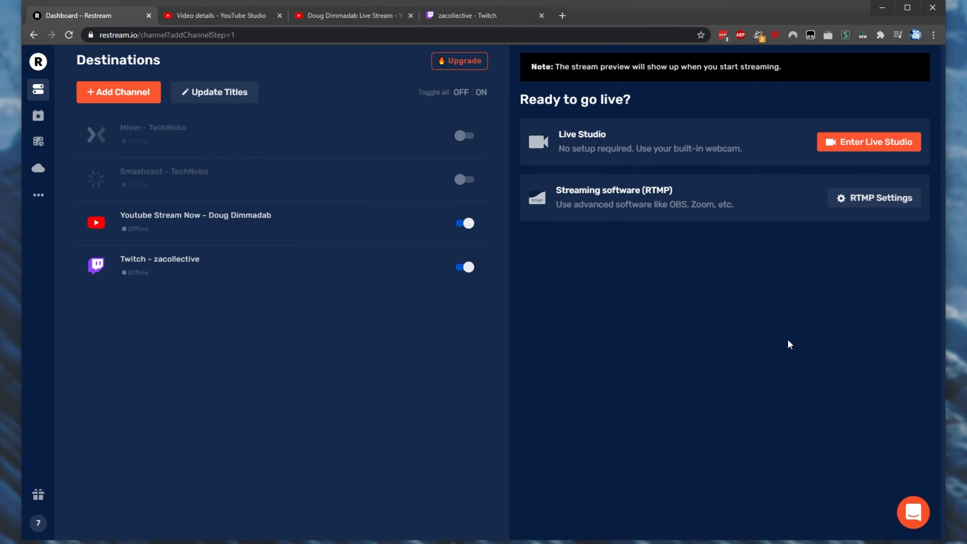
click(462, 16)
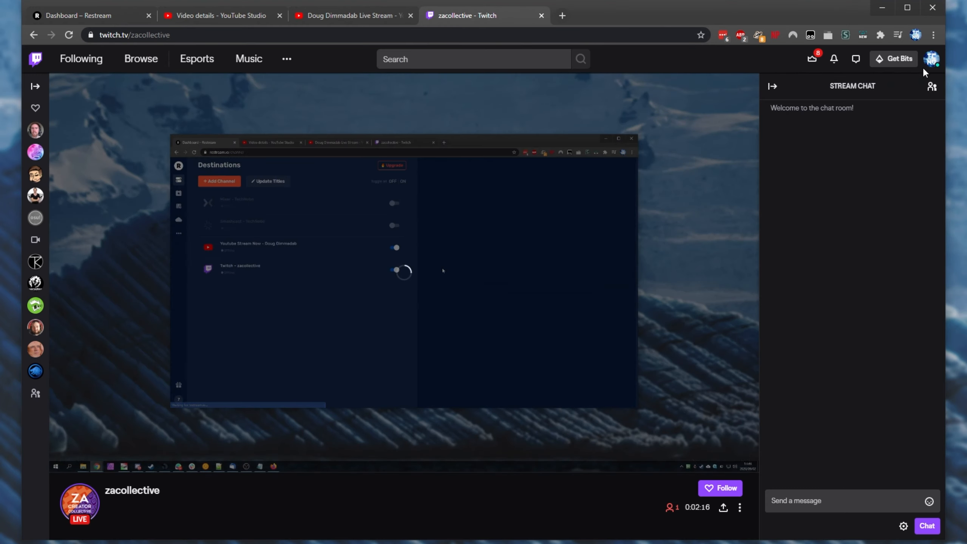